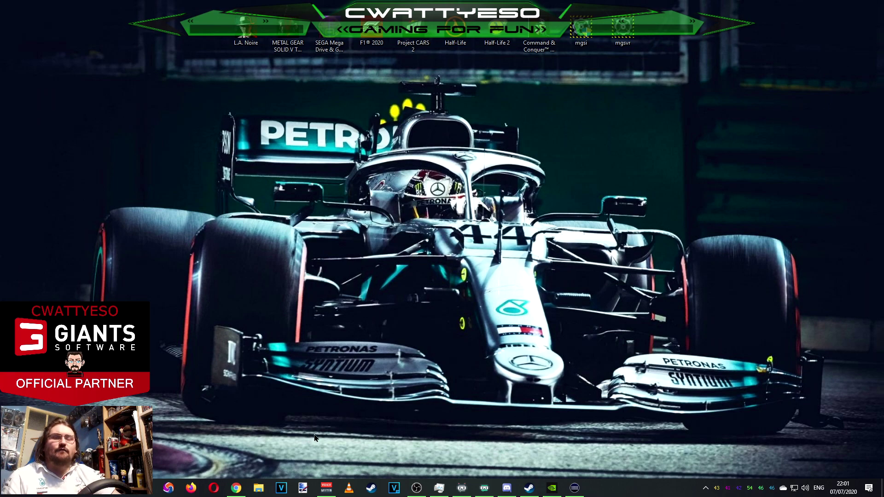
Open a new File Explorer window at Documents\My Games\FarmingSimulator2019.
{"action": "right_click", "coordinate": [260, 487]}
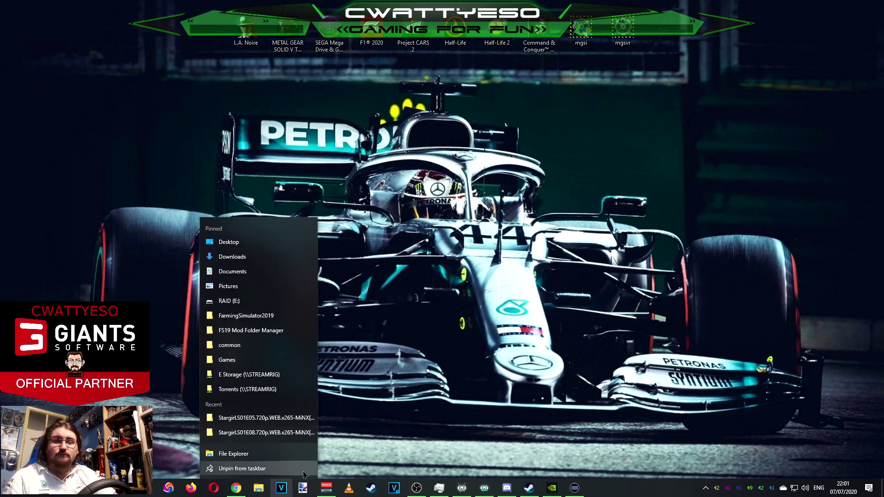
{"action": "left_click", "coordinate": [258, 455]}
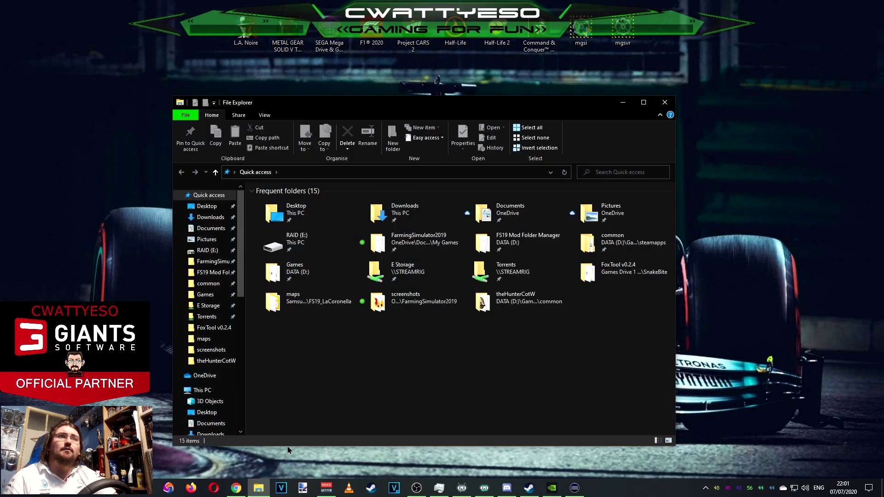
{"action": "left_click", "coordinate": [229, 228]}
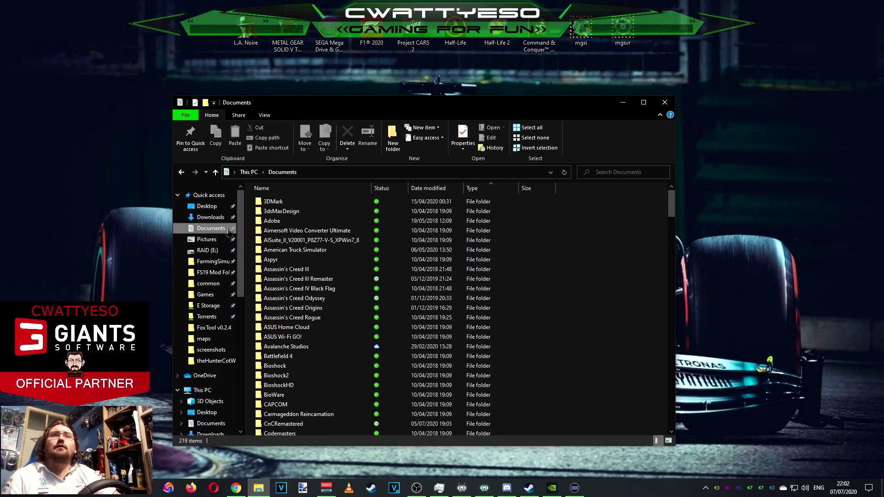
{"action": "scroll", "coordinate": [348, 302], "scroll_direction": "down", "scroll_amount": 7}
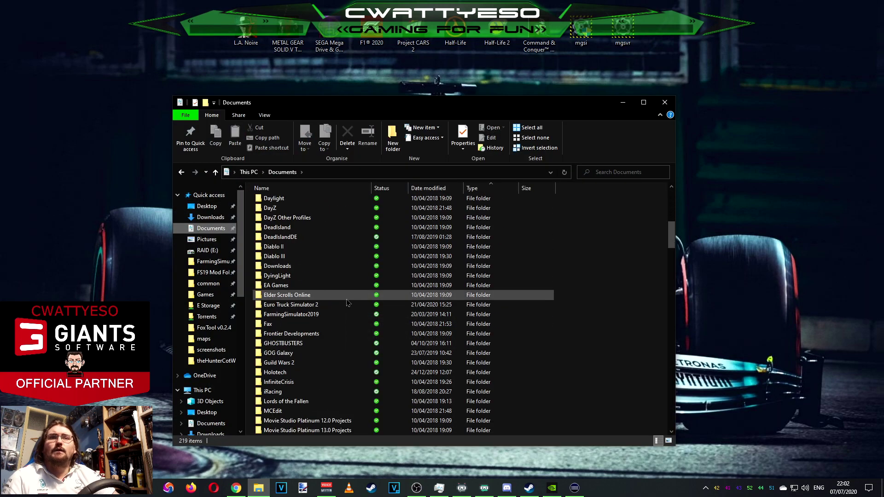
{"action": "scroll", "coordinate": [348, 302], "scroll_direction": "down", "scroll_amount": 2}
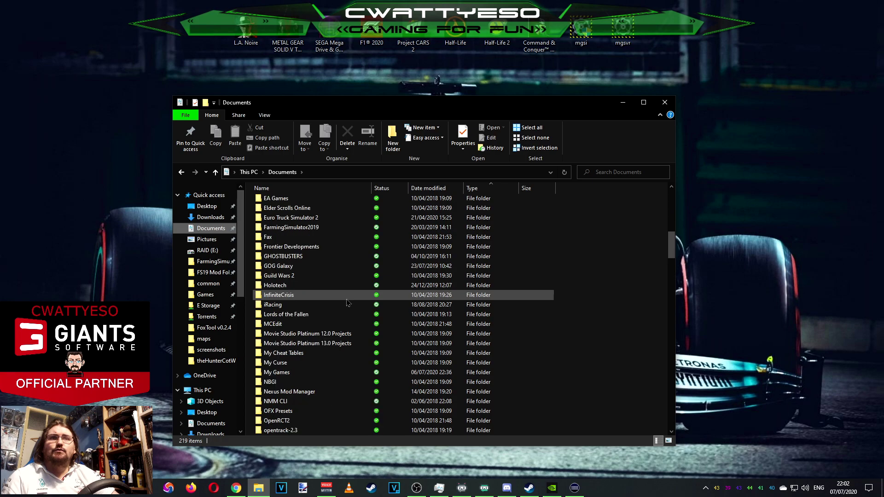
{"action": "double_click", "coordinate": [298, 373]}
{"action": "scroll", "coordinate": [336, 276], "scroll_direction": "down", "scroll_amount": 2}
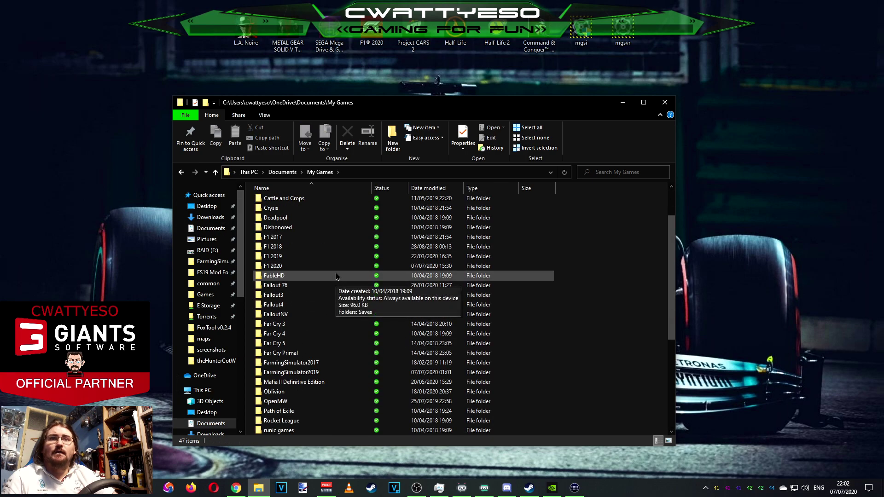
{"action": "double_click", "coordinate": [329, 373]}
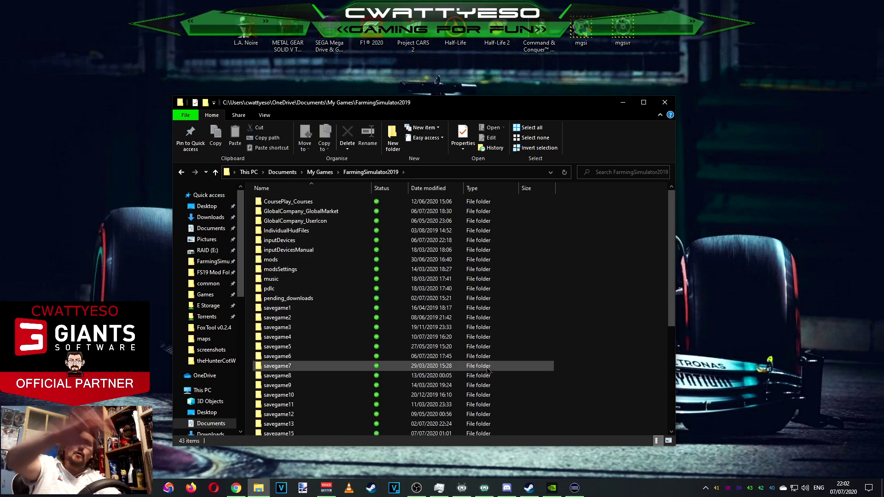
Check the installed mod zips in the mods folder, then return to FarmingSimulator2019.
{"action": "scroll", "coordinate": [318, 334], "scroll_direction": "down", "scroll_amount": 2}
{"action": "scroll", "coordinate": [323, 340], "scroll_direction": "down", "scroll_amount": 5}
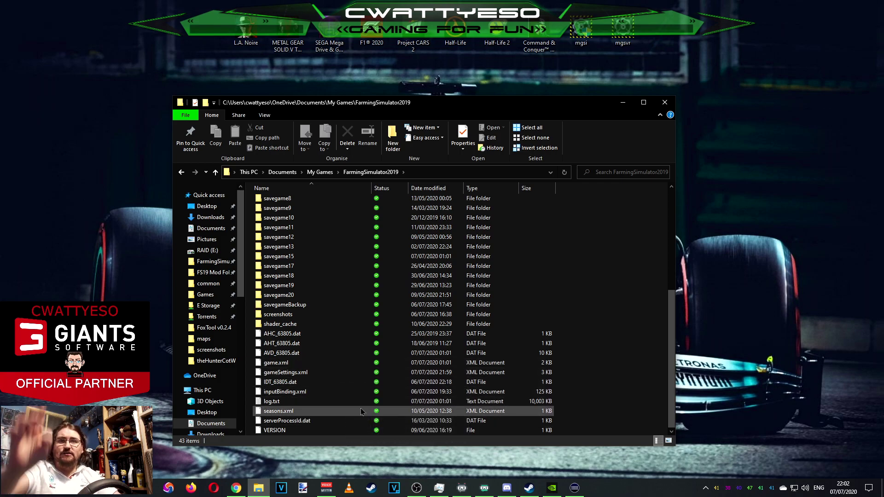
{"action": "scroll", "coordinate": [359, 384], "scroll_direction": "up", "scroll_amount": 6}
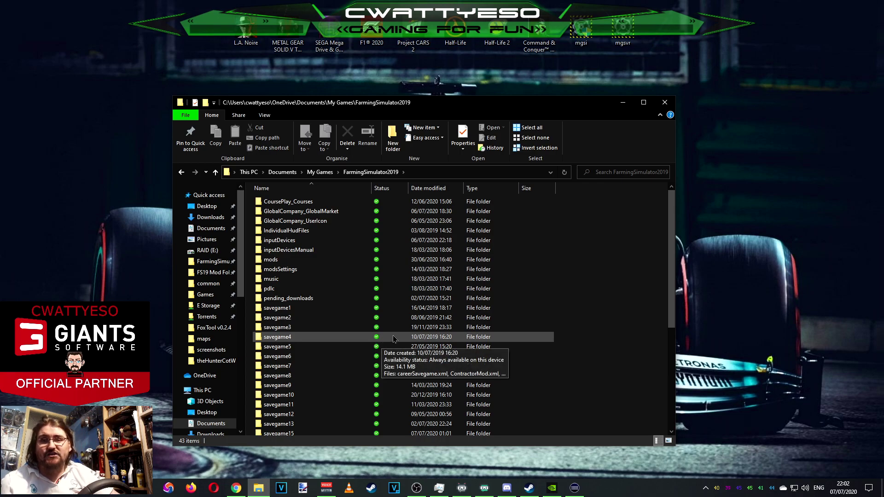
{"action": "double_click", "coordinate": [291, 261]}
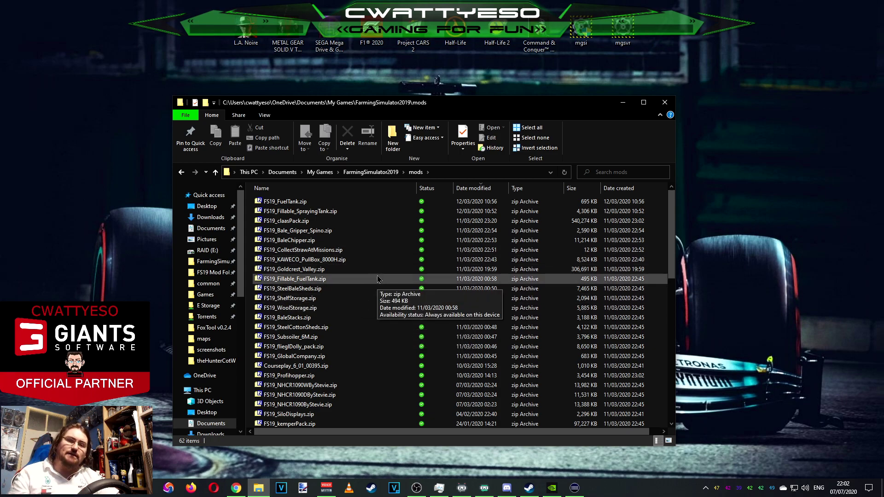
{"action": "left_click", "coordinate": [380, 179]}
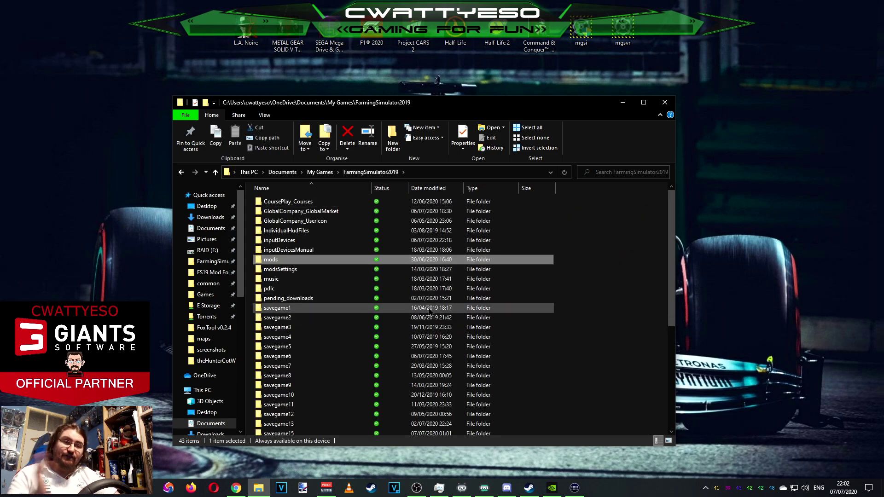
{"action": "right_click", "coordinate": [582, 314]}
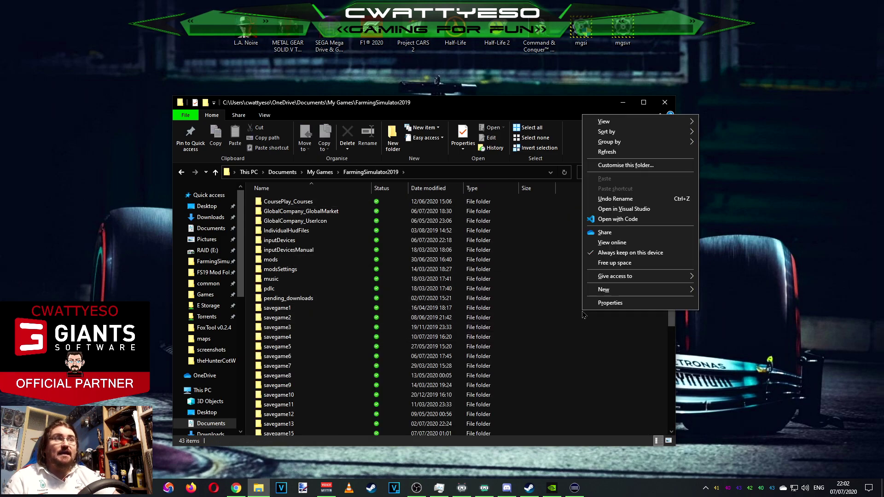
Create a new empty folder named mods1 in FarmingSimulator2019.
{"action": "mouse_move", "coordinate": [634, 293]}
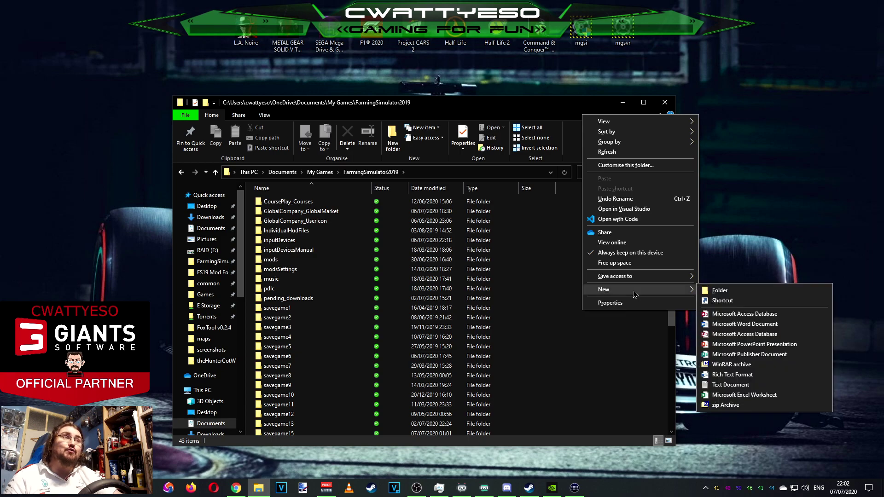
{"action": "left_click", "coordinate": [732, 290]}
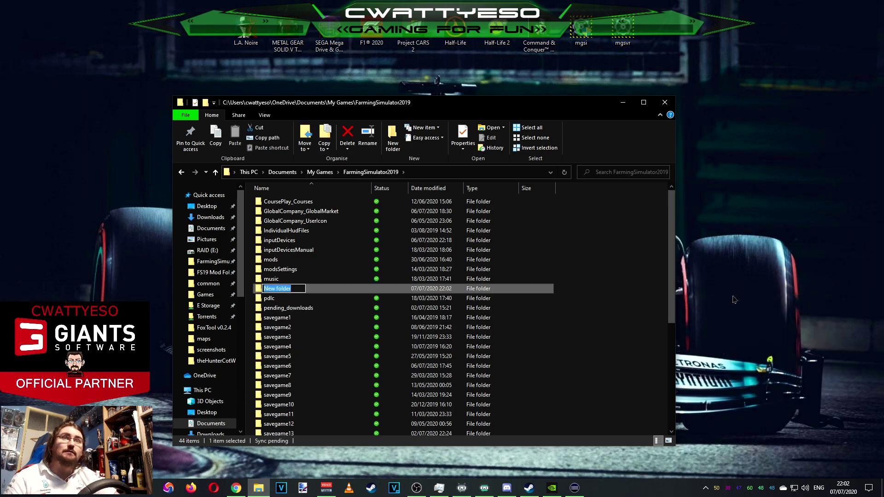
{"action": "type", "text": "mods1"}
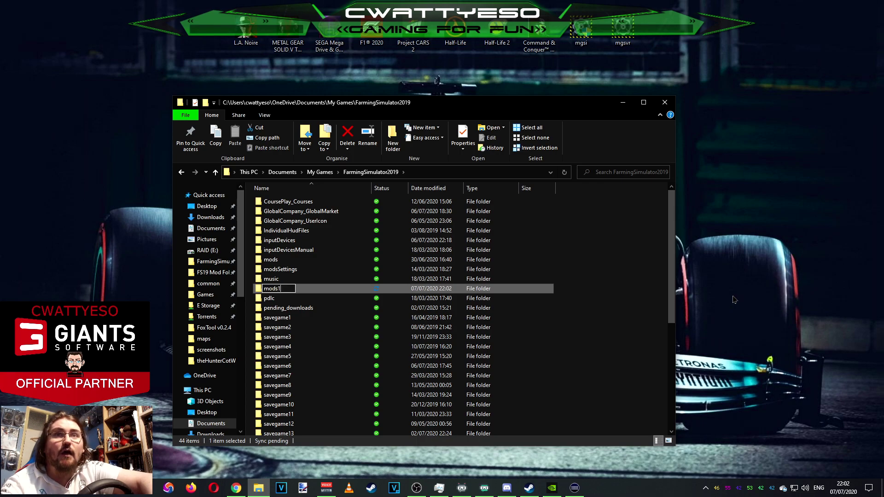
{"action": "key", "text": "Return"}
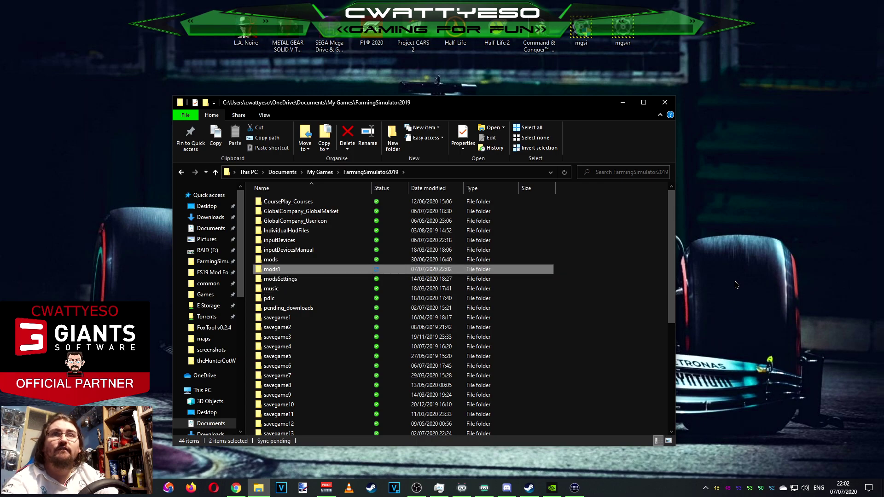
Rename the original mods folder to Bmods.
{"action": "left_click", "coordinate": [287, 261], "text": "ctrl"}
{"action": "left_click", "coordinate": [288, 261]}
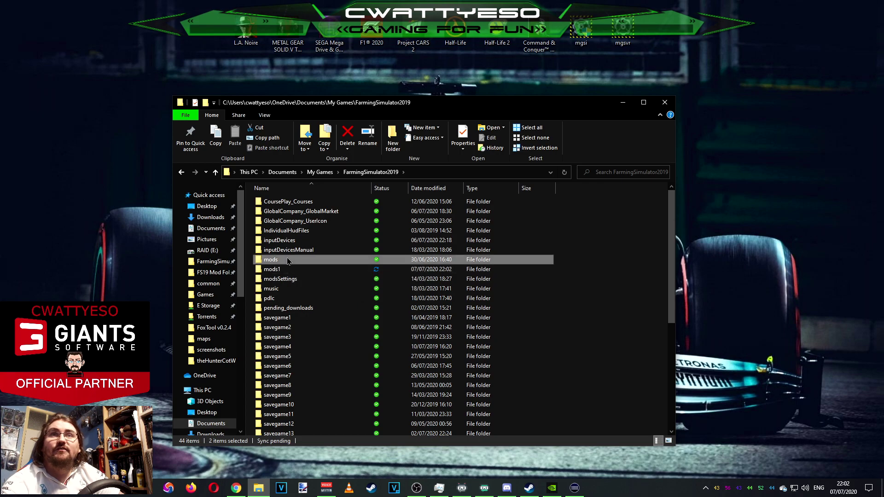
{"action": "right_click", "coordinate": [289, 261]}
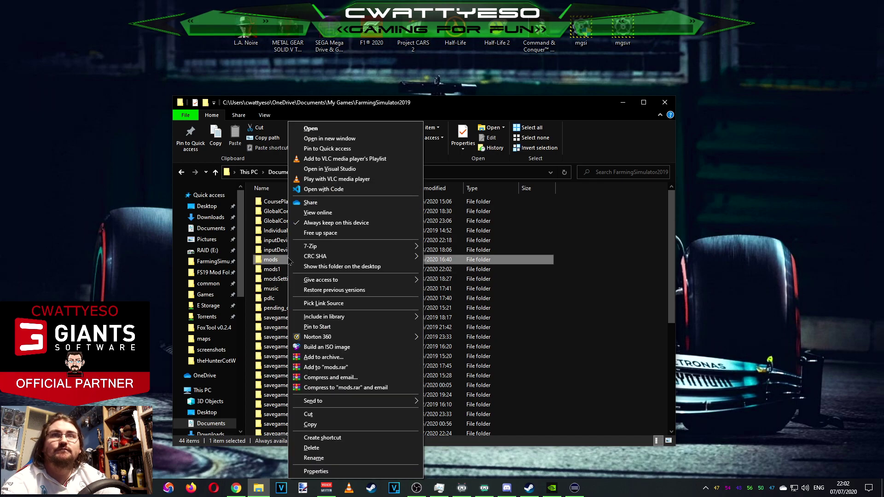
{"action": "left_click", "coordinate": [335, 462]}
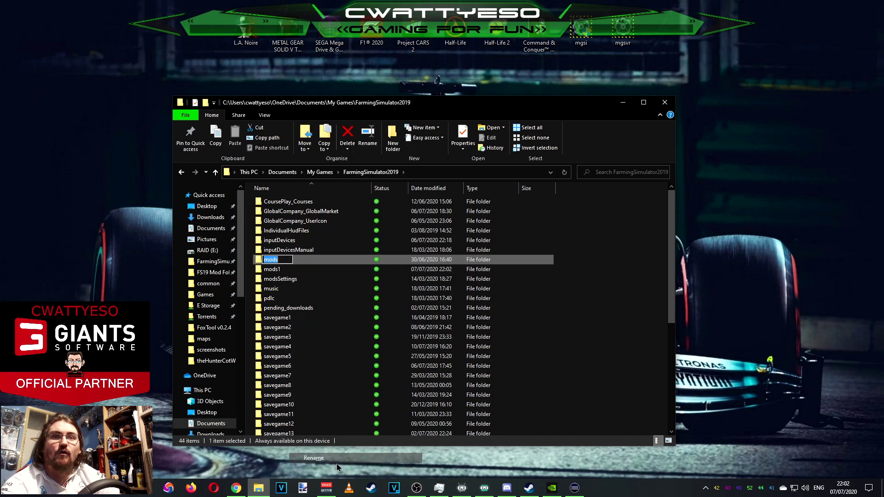
{"action": "key", "text": "Home"}
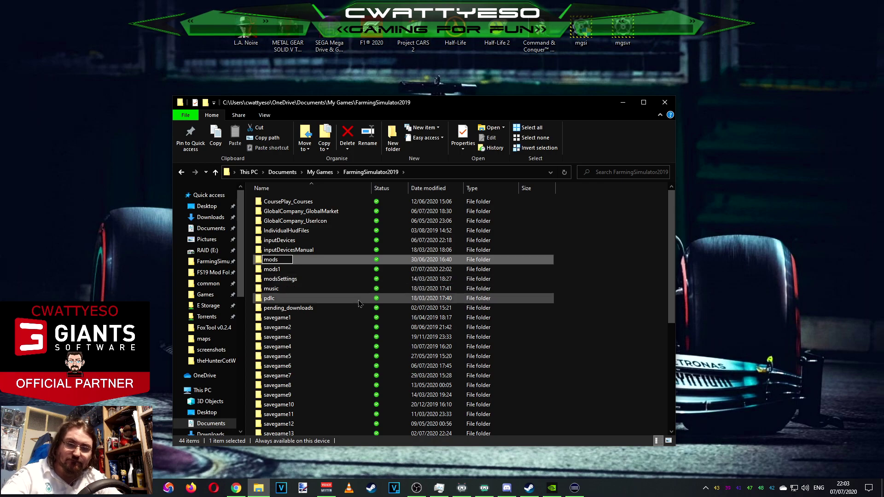
{"action": "type", "text": "B"}
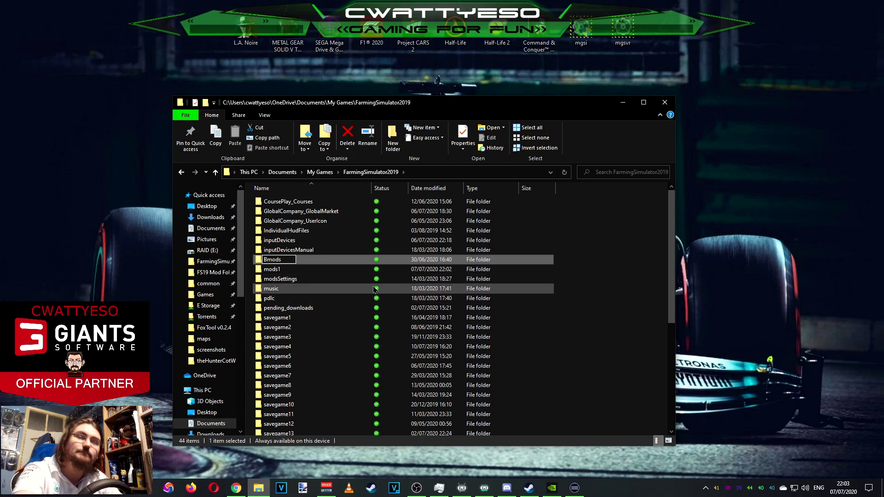
{"action": "key", "text": "Return"}
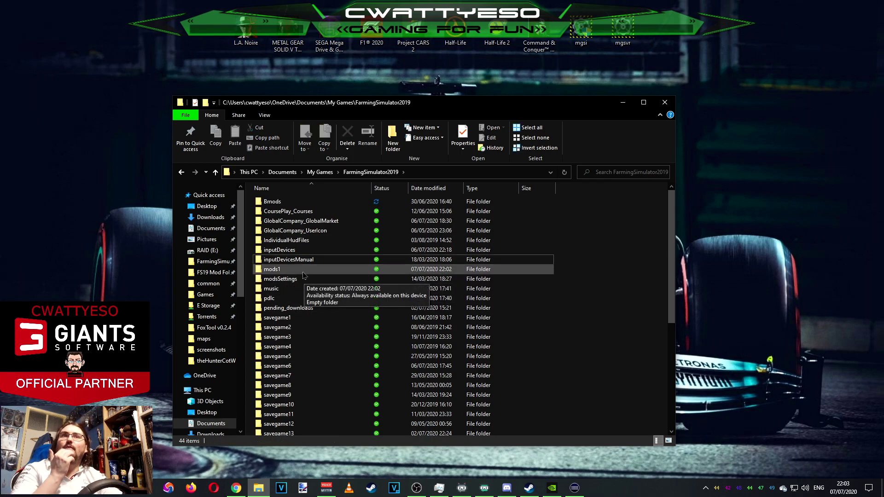
Rename the mods1 folder to mods by deleting the trailing 1.
{"action": "right_click", "coordinate": [294, 272]}
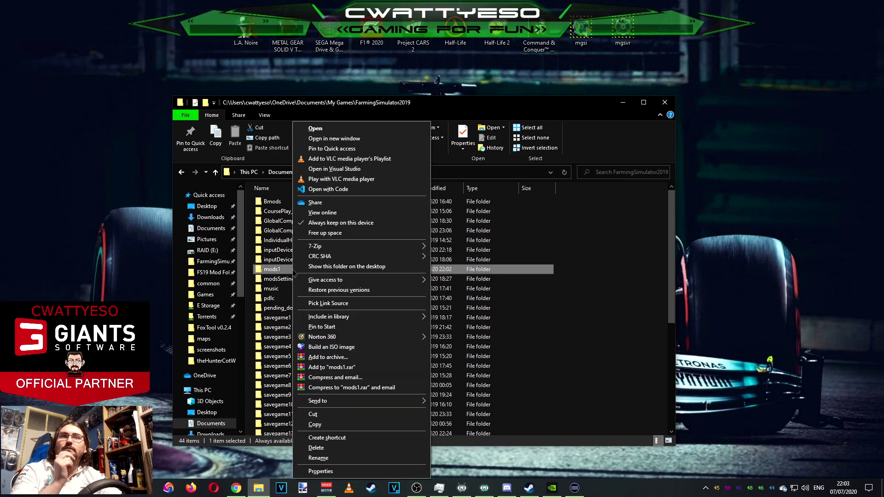
{"action": "left_click", "coordinate": [316, 459]}
{"action": "key", "text": "Right"}
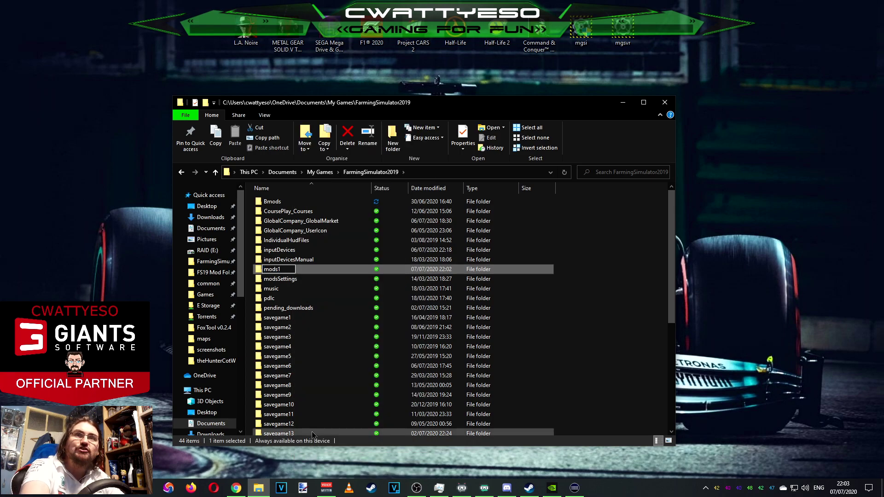
{"action": "key", "text": "BackSpace"}
{"action": "key", "text": "Return"}
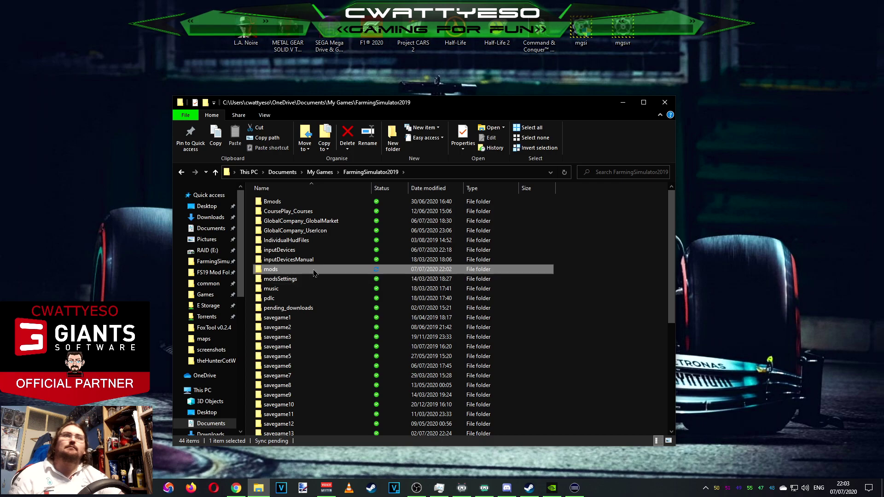
Confirm the new mods folder is empty and return to FarmingSimulator2019.
{"action": "double_click", "coordinate": [316, 272]}
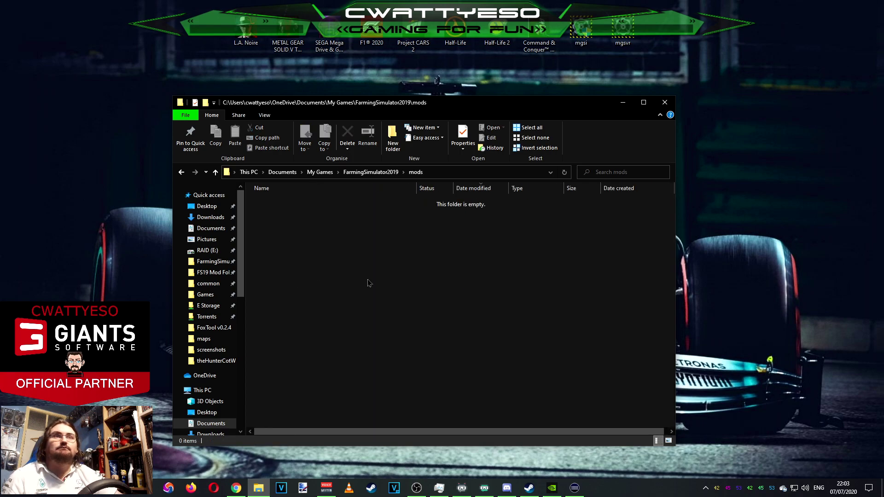
{"action": "left_click", "coordinate": [364, 172]}
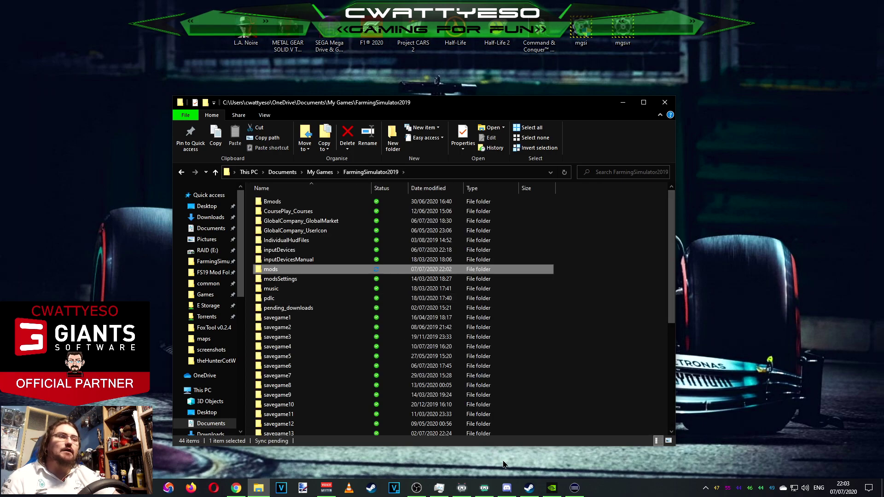
{"action": "key", "text": "super+d"}
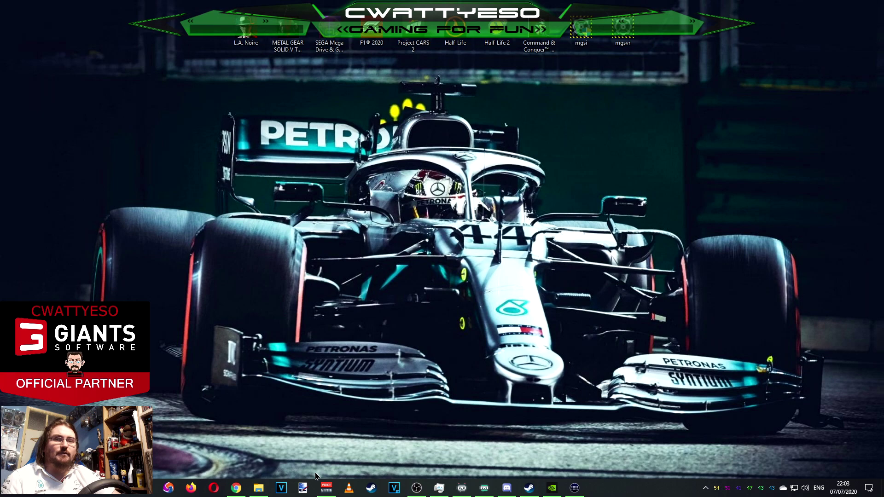
{"action": "left_click", "coordinate": [258, 487]}
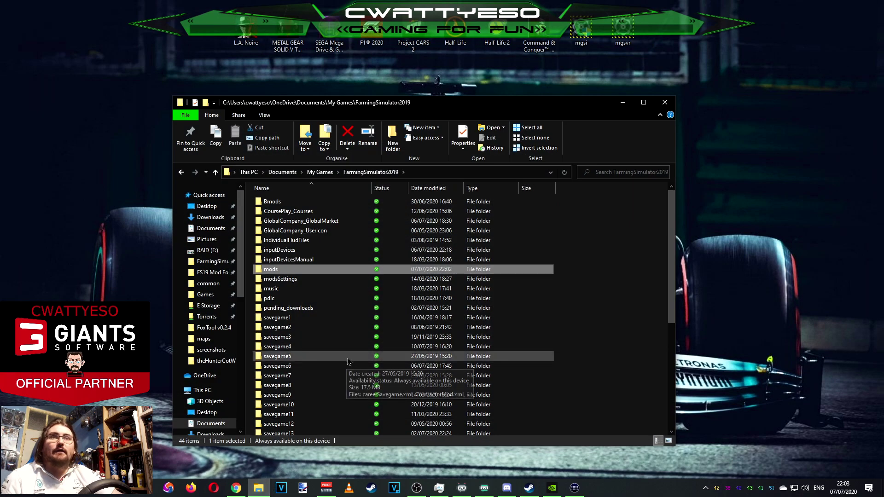
{"action": "scroll", "coordinate": [405, 354], "scroll_direction": "down", "scroll_amount": 6}
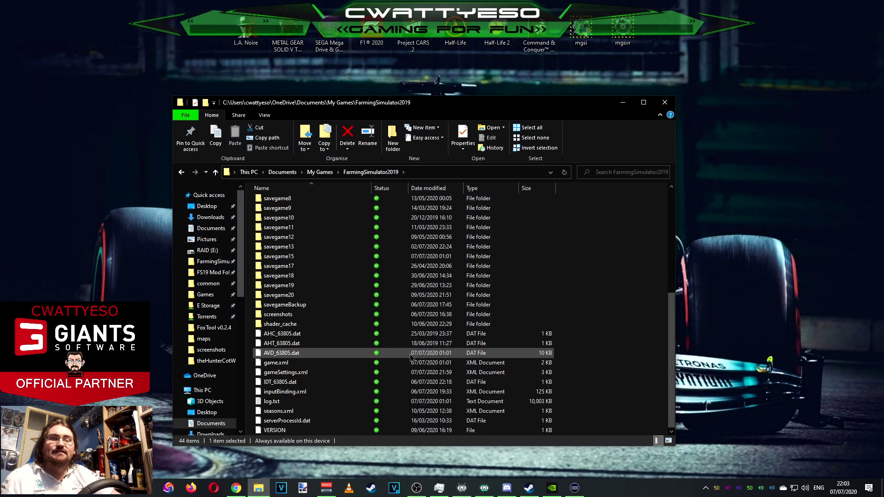
{"action": "scroll", "coordinate": [410, 359], "scroll_direction": "up", "scroll_amount": 7}
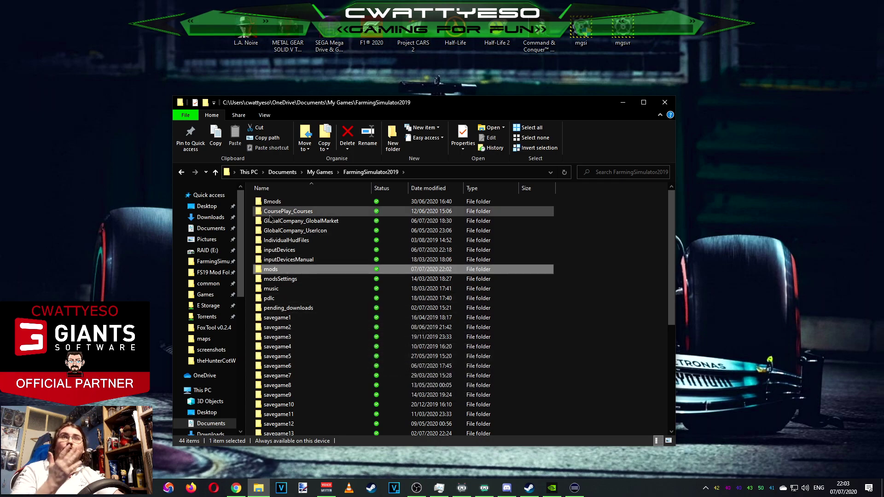
Rename the empty mods folder to mods1.
{"action": "right_click", "coordinate": [285, 269]}
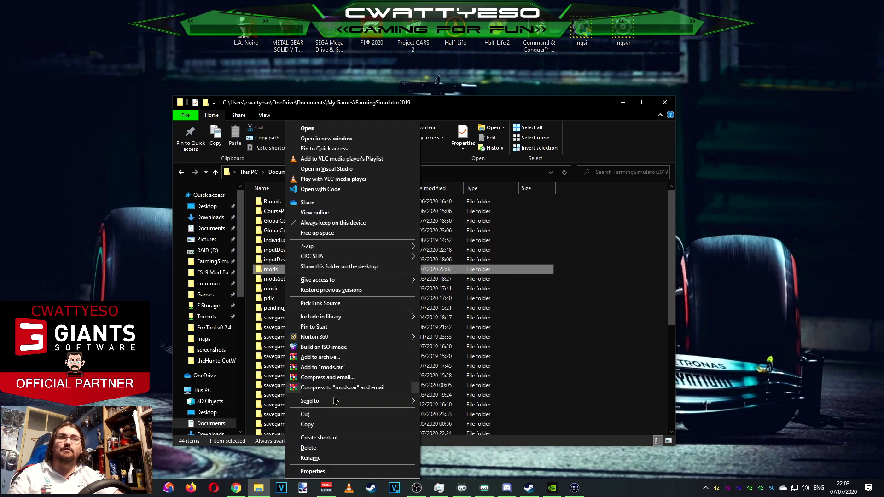
{"action": "left_click", "coordinate": [322, 458]}
{"action": "key", "text": "End"}
{"action": "type", "text": "1"}
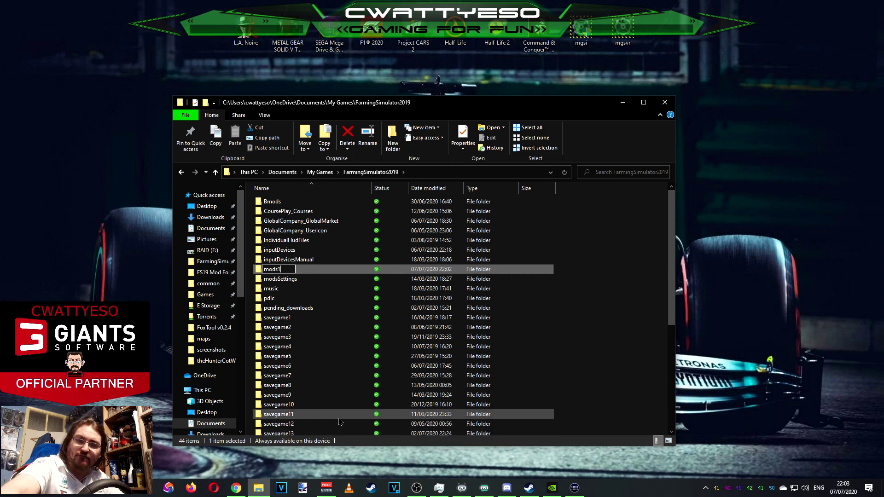
Rename Bmods back to mods by deleting the leading B.
{"action": "right_click", "coordinate": [277, 204]}
{"action": "left_click", "coordinate": [318, 459]}
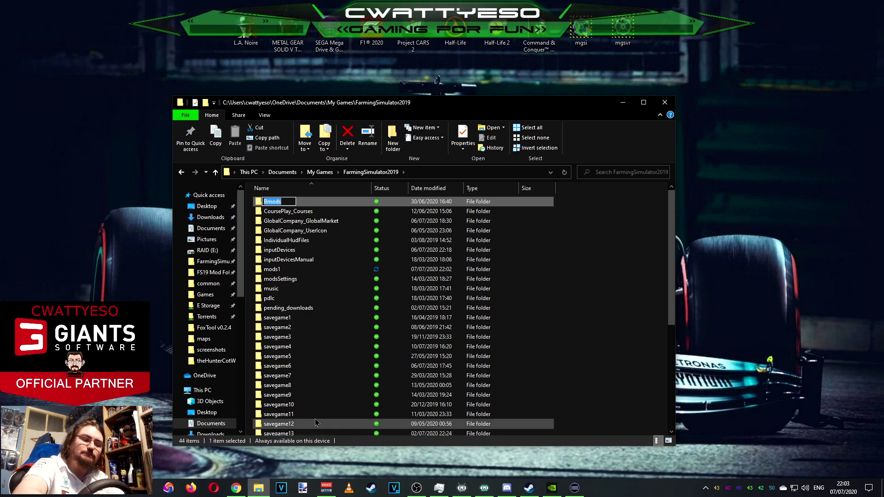
{"action": "key", "text": "End"}
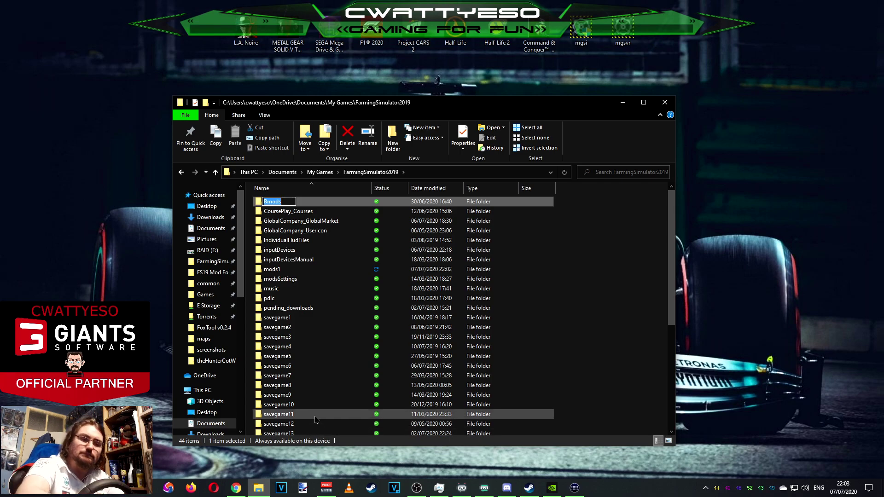
{"action": "key", "text": "Return"}
{"action": "right_click", "coordinate": [277, 205]}
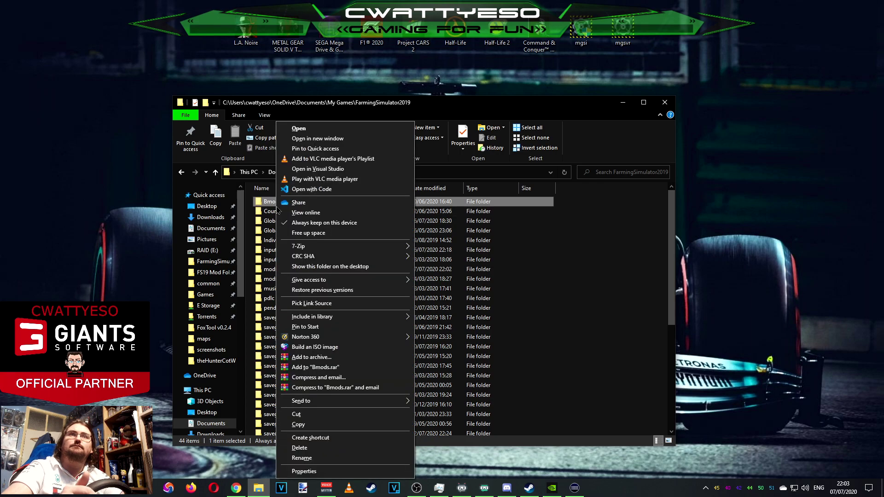
{"action": "left_click", "coordinate": [301, 458]}
{"action": "key", "text": "End"}
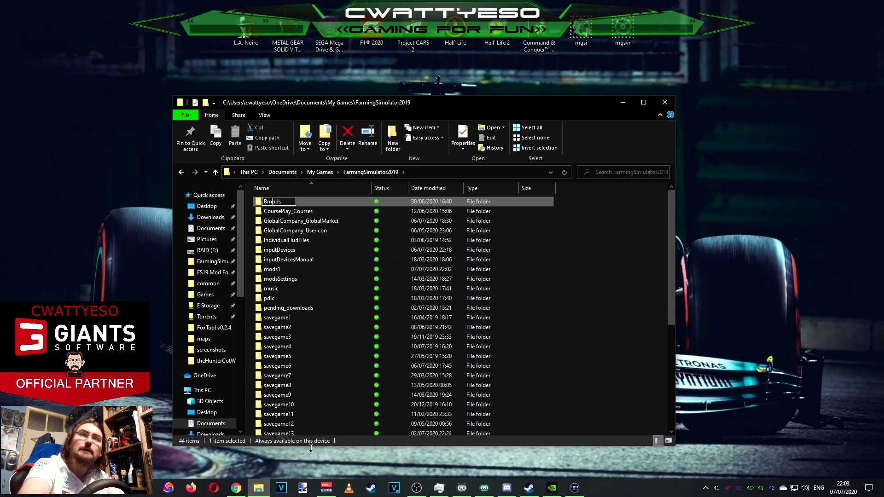
{"action": "key", "text": "Delete"}
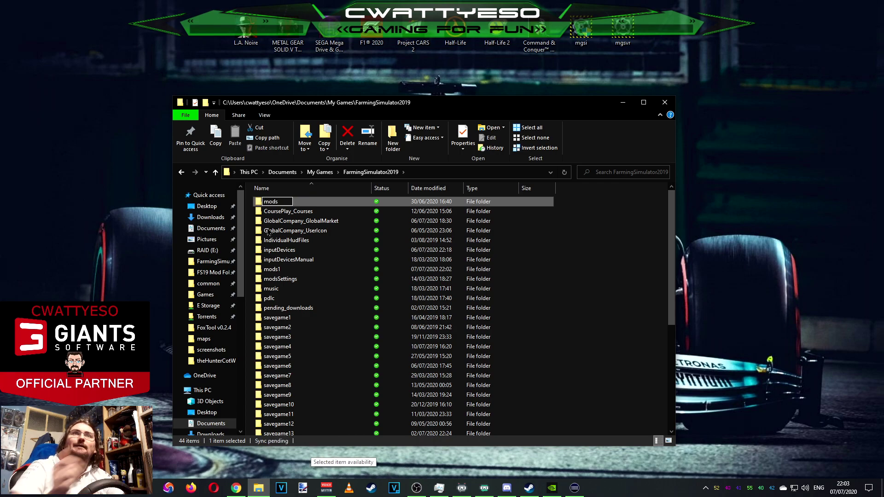
{"action": "key", "text": "Return"}
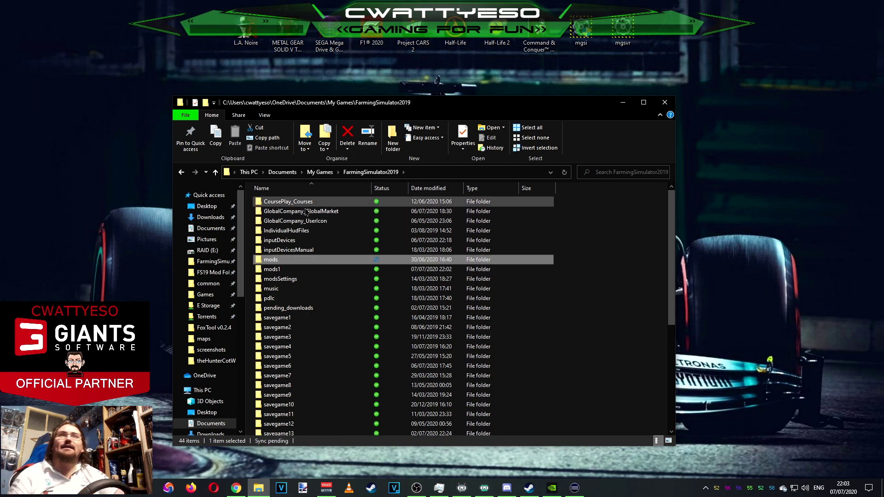
Verify mods holds the 62 mod zips and mods1 is empty.
{"action": "double_click", "coordinate": [300, 261]}
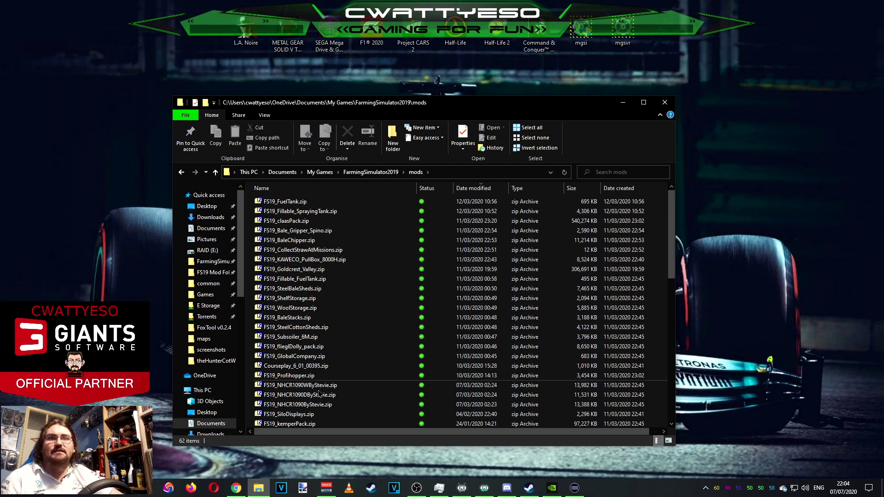
{"action": "left_click", "coordinate": [355, 176]}
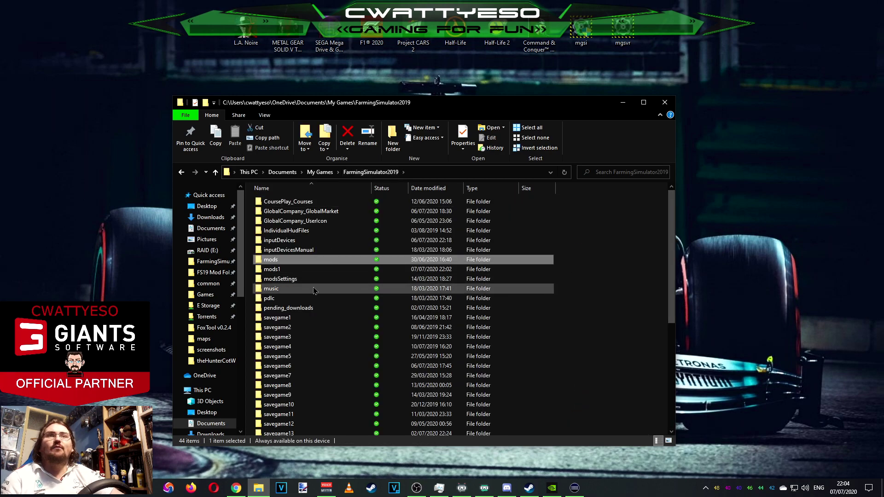
{"action": "double_click", "coordinate": [283, 274]}
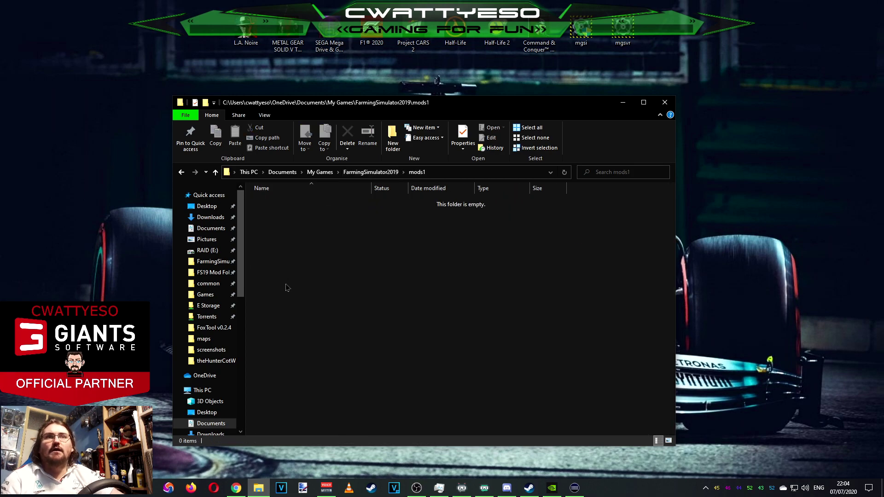
{"action": "left_click", "coordinate": [371, 173]}
{"action": "scroll", "coordinate": [318, 324], "scroll_direction": "down", "scroll_amount": 7}
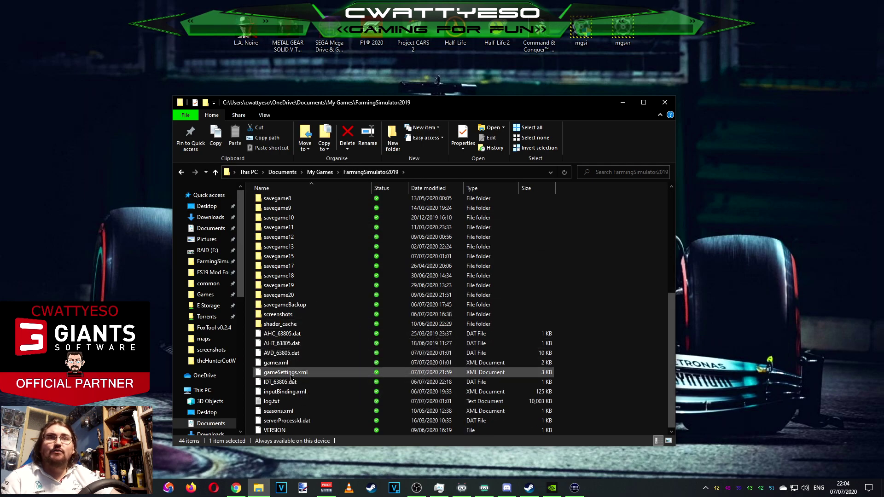
{"action": "right_click", "coordinate": [294, 374]}
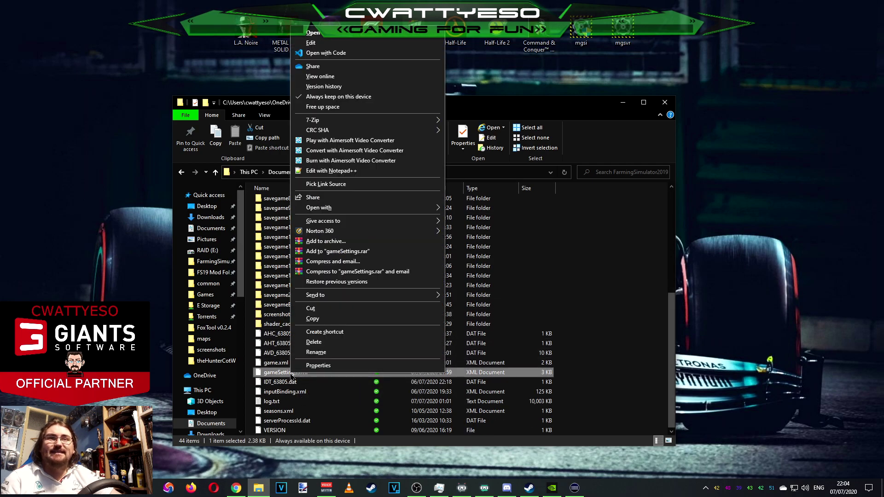
Open gameSettings.xml in Notepad++ and inspect the modsDirectoryOverride line pointing to F:\Fenton Forest MP/.
{"action": "left_click", "coordinate": [317, 171]}
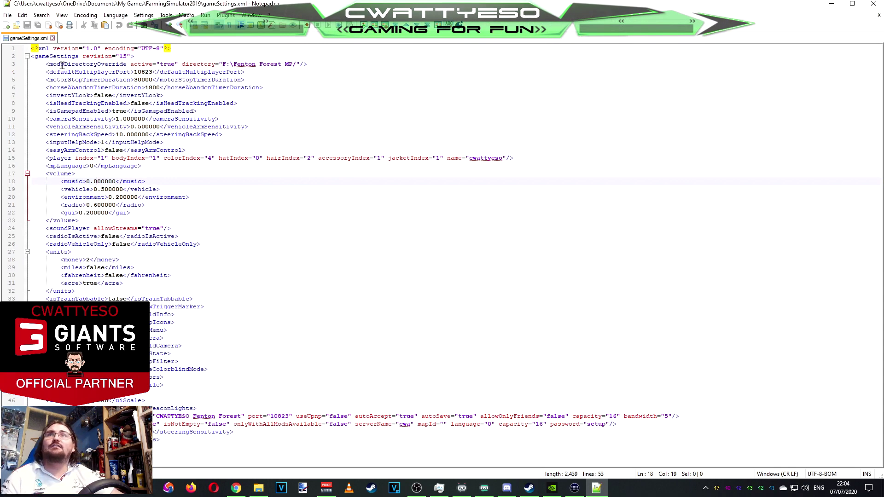
{"action": "left_click_drag", "start_coordinate": [40, 64], "coordinate": [313, 64]}
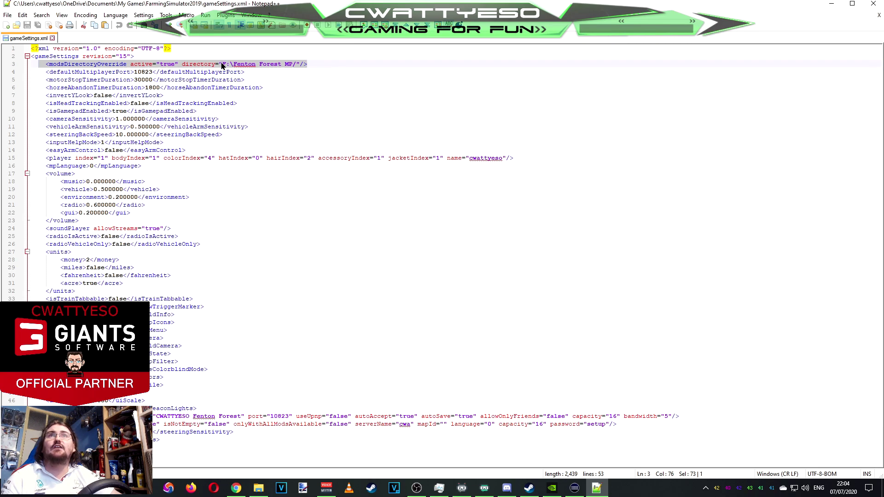
{"action": "left_click", "coordinate": [301, 64]}
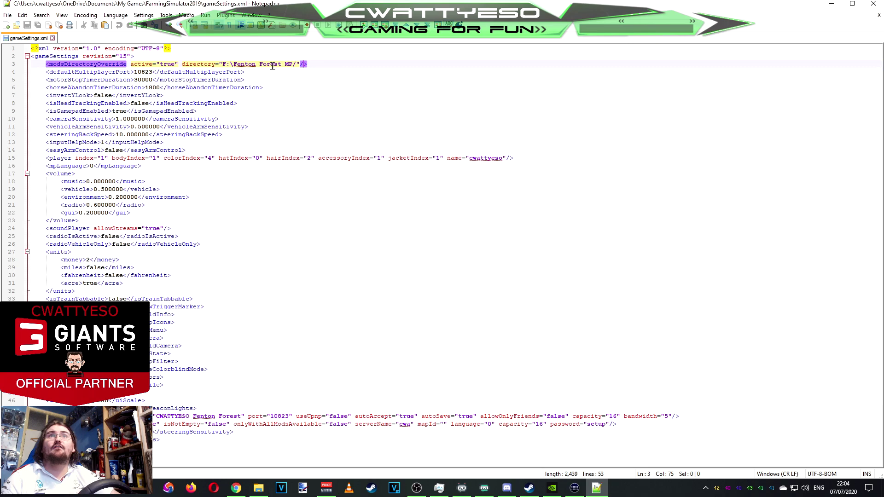
{"action": "left_click", "coordinate": [258, 489]}
{"action": "scroll", "coordinate": [236, 371], "scroll_direction": "down", "scroll_amount": 3}
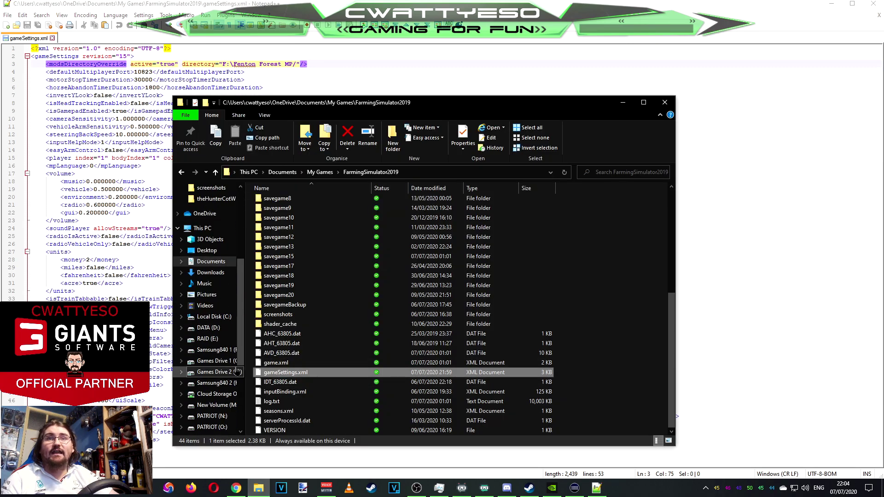
Look inside the Fenton Forest MP folder on the Samsung840 1 (F:) drive.
{"action": "left_click", "coordinate": [218, 351]}
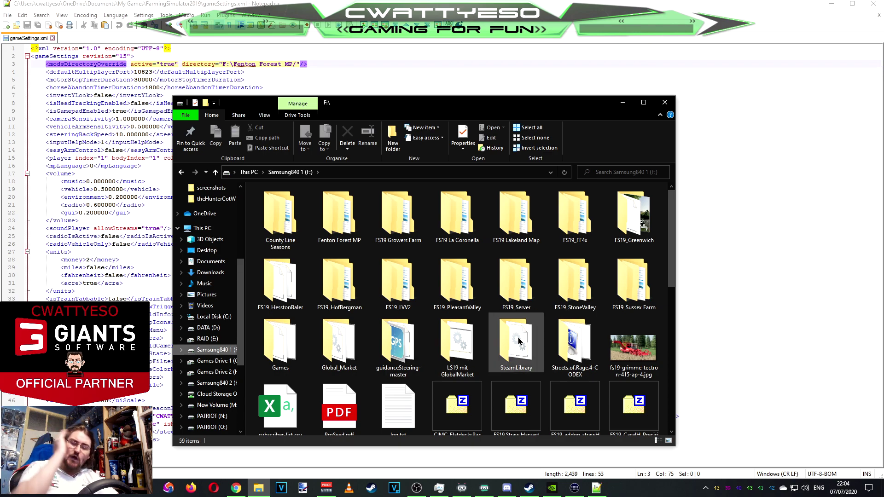
{"action": "mouse_move", "coordinate": [517, 336]}
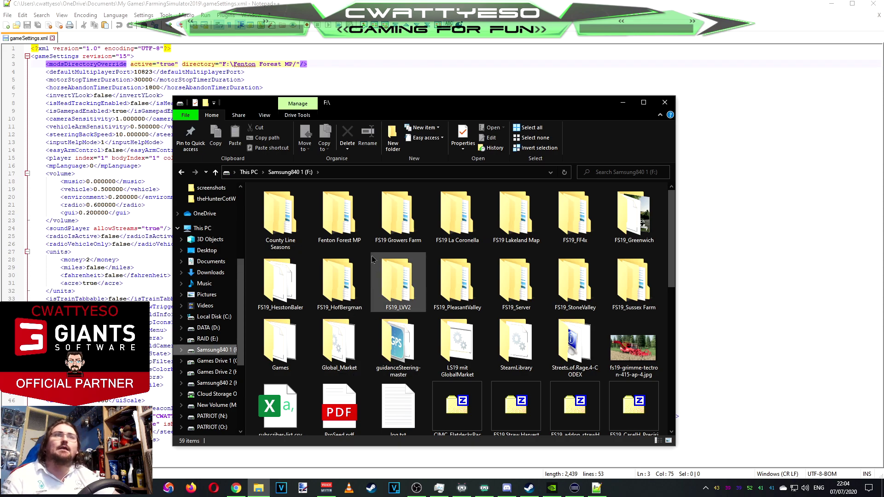
{"action": "double_click", "coordinate": [351, 226]}
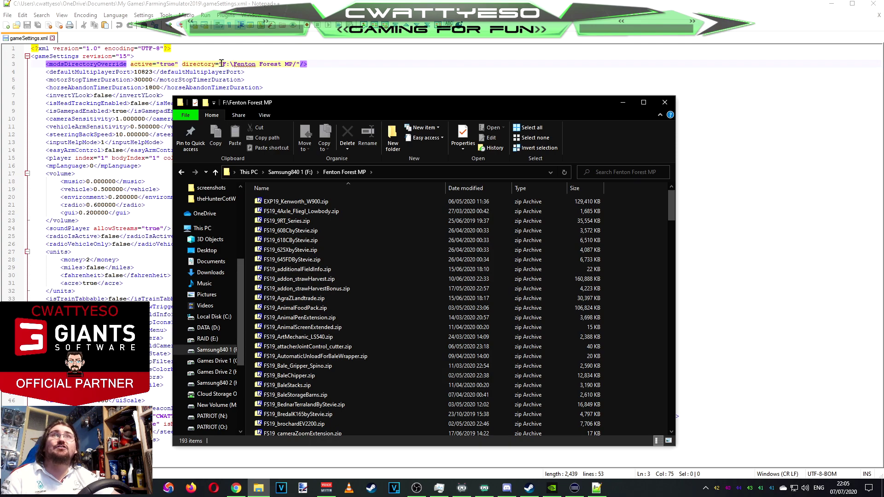
{"action": "scroll", "coordinate": [215, 244], "scroll_direction": "up", "scroll_amount": 5}
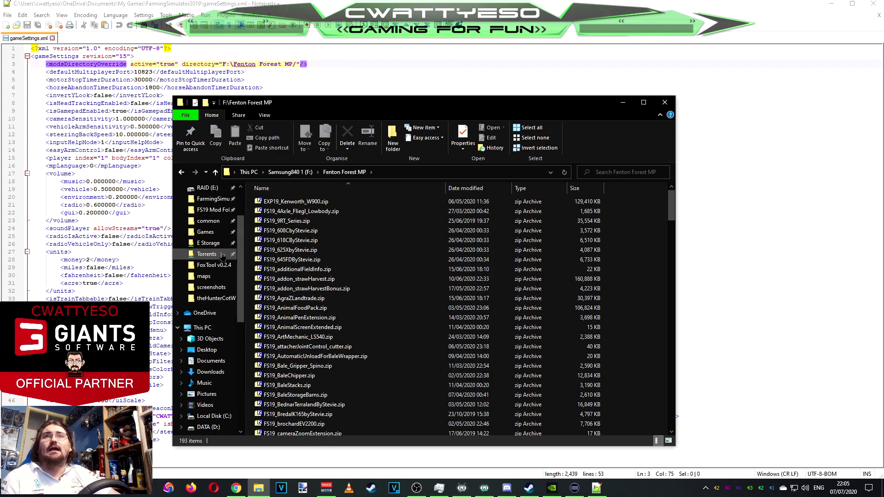
Open the empty mods1 folder in FarmingSimulator2019 and select its full address-bar path.
{"action": "left_click", "coordinate": [215, 244]}
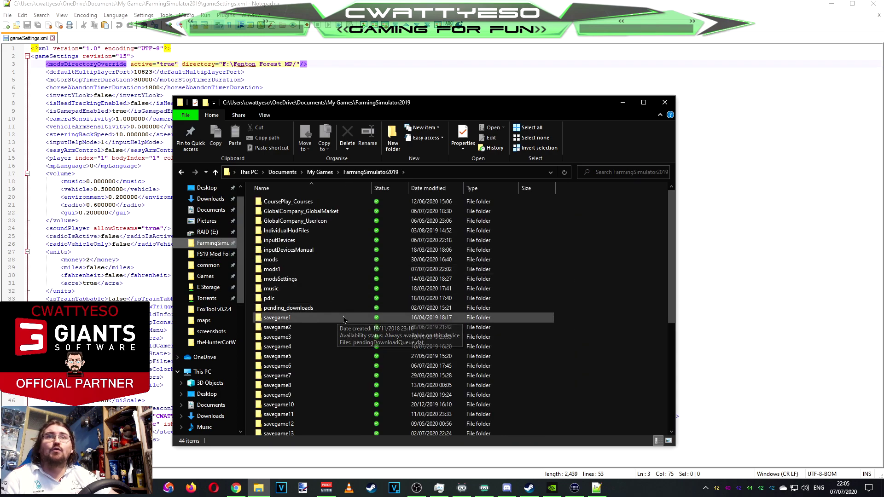
{"action": "double_click", "coordinate": [282, 271]}
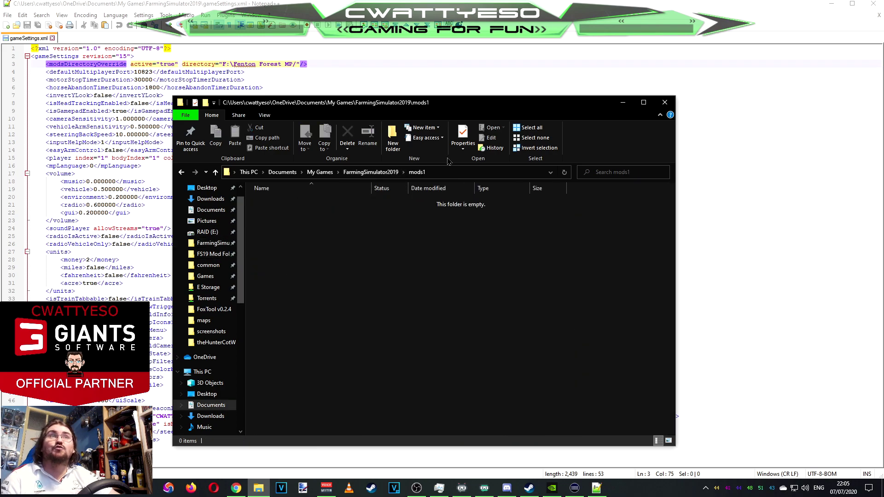
{"action": "left_click", "coordinate": [434, 173]}
{"action": "key", "text": "ctrl+c"}
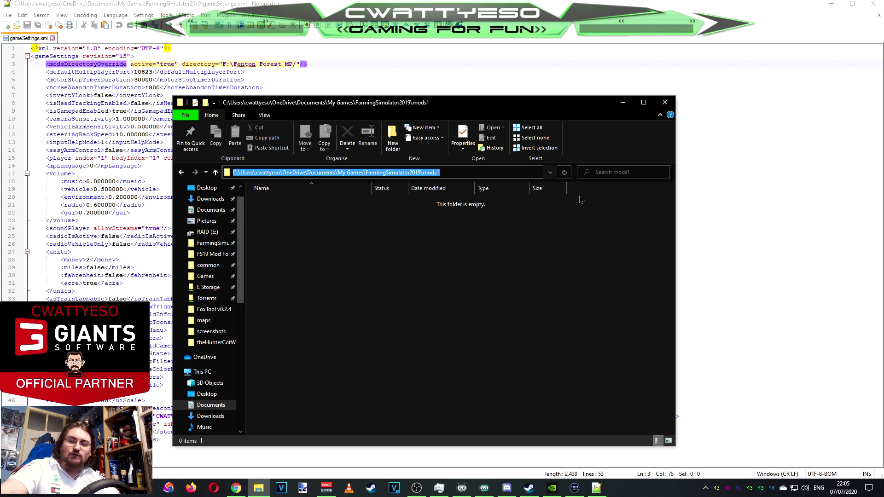
{"action": "left_click", "coordinate": [295, 63]}
Replace the F:\Fenton Forest MP/ path with the pasted mods1 path, then save and close gameSettings.xml.
{"action": "left_click_drag", "start_coordinate": [297, 64], "coordinate": [223, 63]}
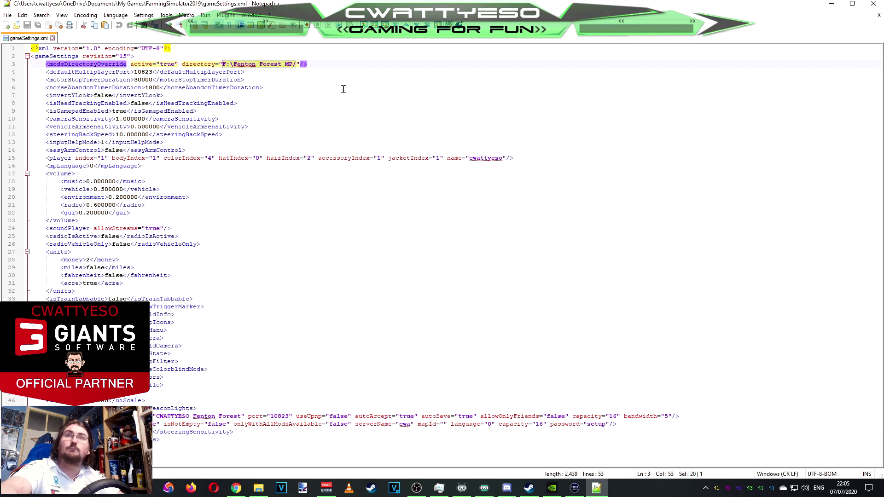
{"action": "key", "text": "ctrl+v"}
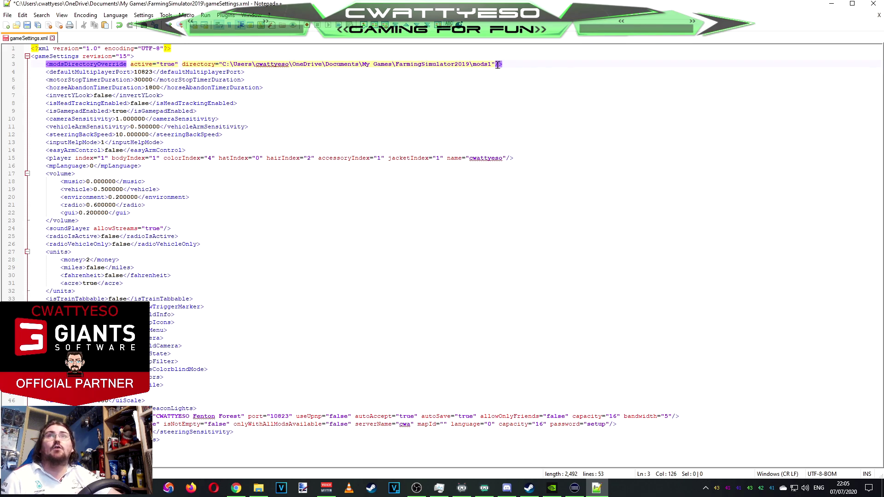
{"action": "left_click", "coordinate": [27, 26]}
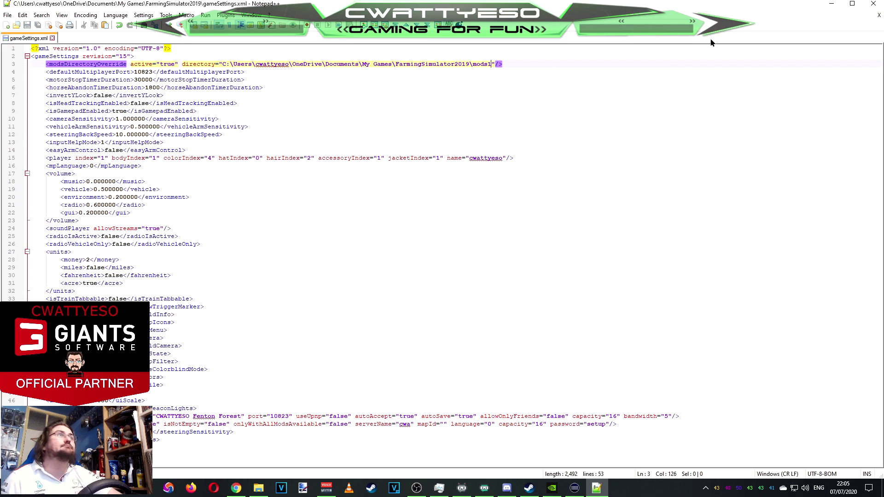
{"action": "left_click", "coordinate": [873, 4]}
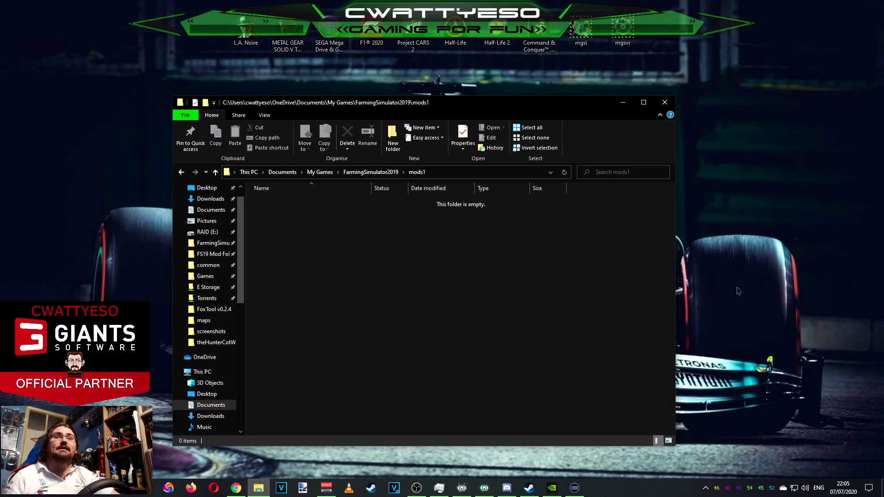
Close the mods1 Explorer window and launch Farming Simulator 19 from Mod Folder Manager.
{"action": "left_click", "coordinate": [665, 102]}
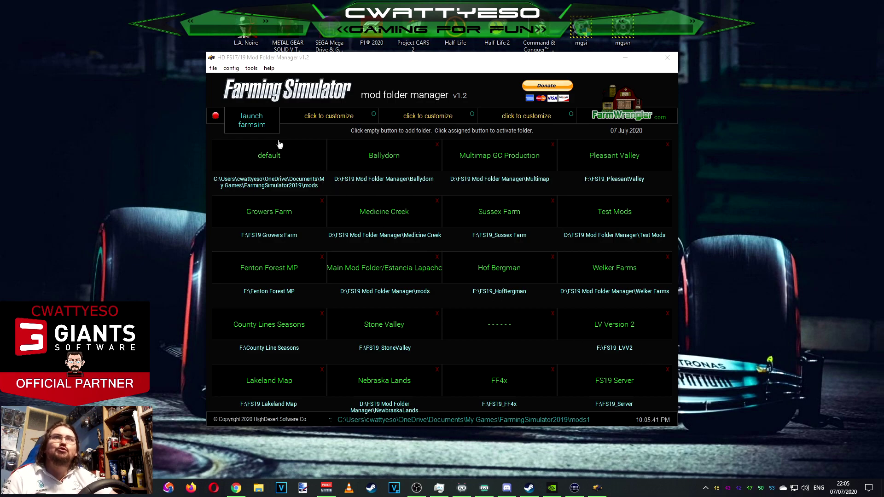
{"action": "left_click", "coordinate": [260, 125]}
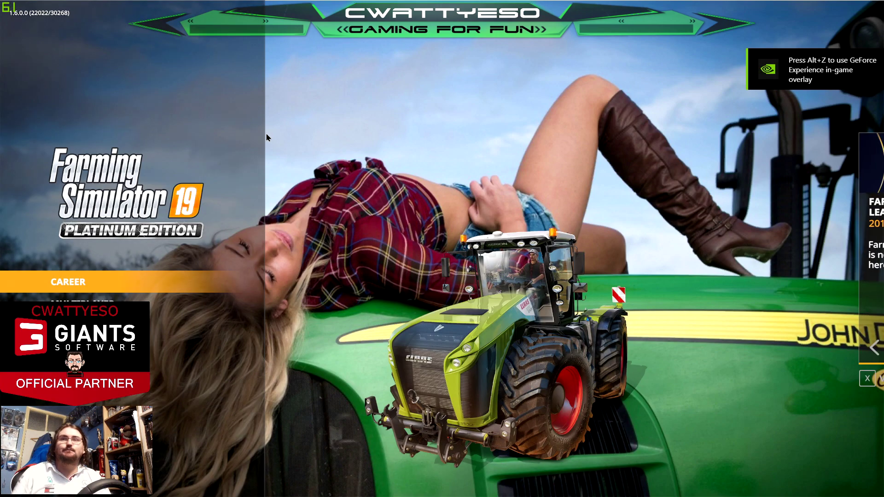
Open ModHub's installed content and browse DLC tiles like John Deere Cotton and HOLMER Terra Variant.
{"action": "key", "text": "Down"}
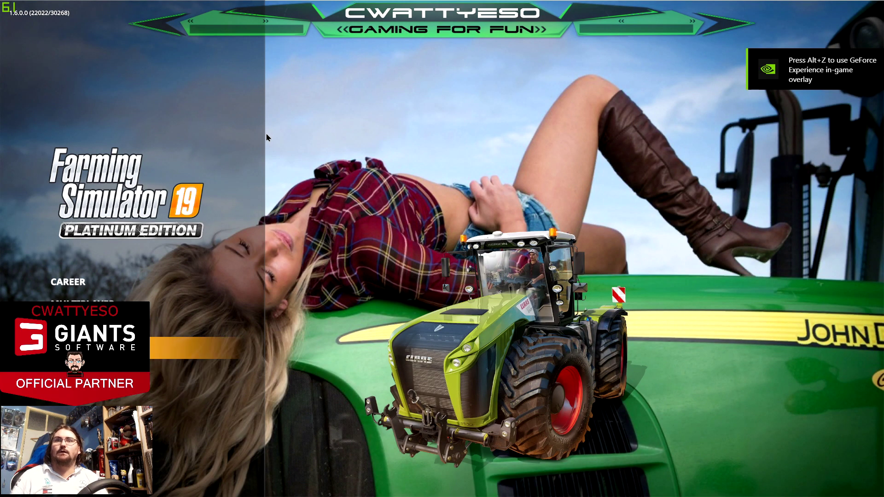
{"action": "key", "text": "Return"}
{"action": "key", "text": "e"}
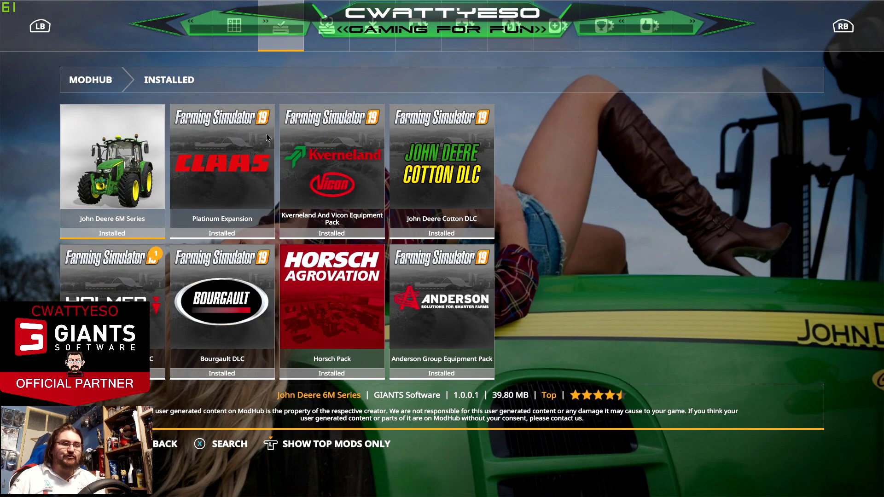
{"action": "key", "text": "Right"}
{"action": "key", "text": "Right"}
{"action": "key", "text": "Right"}
{"action": "key", "text": "Down"}
{"action": "key", "text": "Left"}
{"action": "key", "text": "Left"}
{"action": "key", "text": "Left"}
{"action": "key", "text": "Right"}
{"action": "key", "text": "Right"}
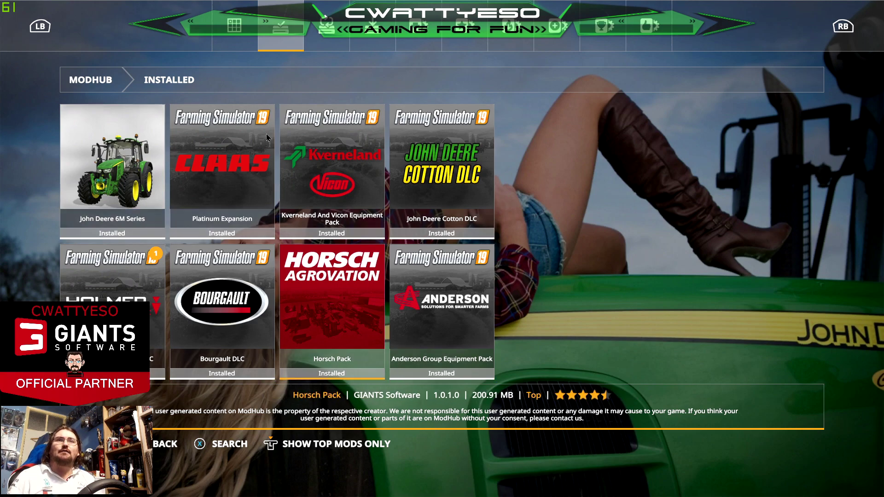
{"action": "key", "text": "Right"}
{"action": "key", "text": "Up"}
{"action": "key", "text": "Left"}
{"action": "key", "text": "Left"}
{"action": "key", "text": "Left"}
{"action": "key", "text": "Down"}
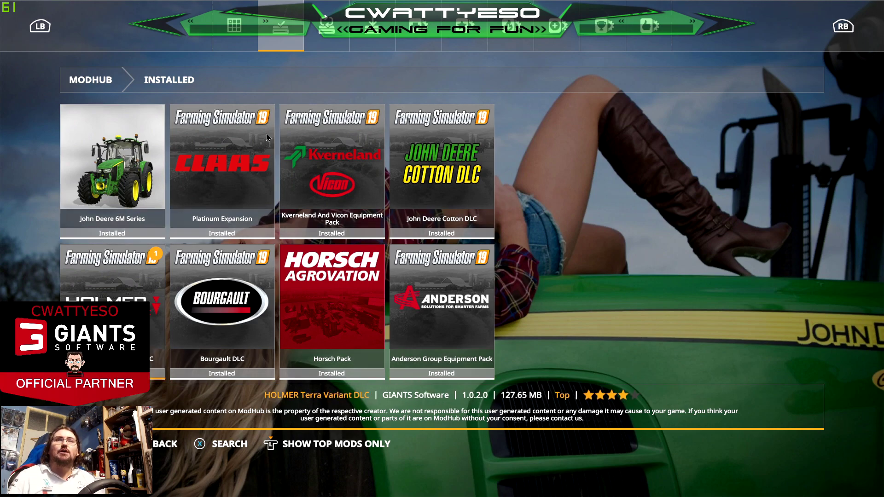
{"action": "key", "text": "Right"}
{"action": "key", "text": "Left"}
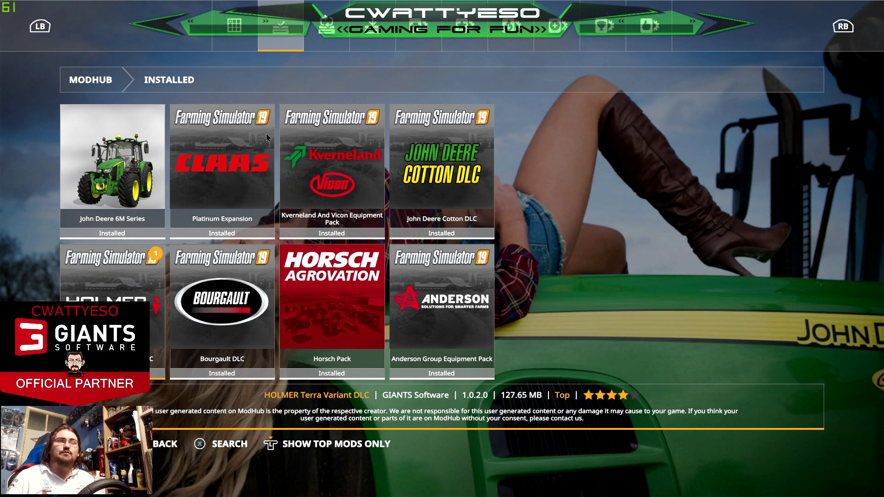
Review the Platinum Expansion, Kverneland and Horsch Pack DLC details among installed content.
{"action": "key", "text": "Right"}
{"action": "key", "text": "Right"}
{"action": "key", "text": "Right"}
{"action": "key", "text": "Up"}
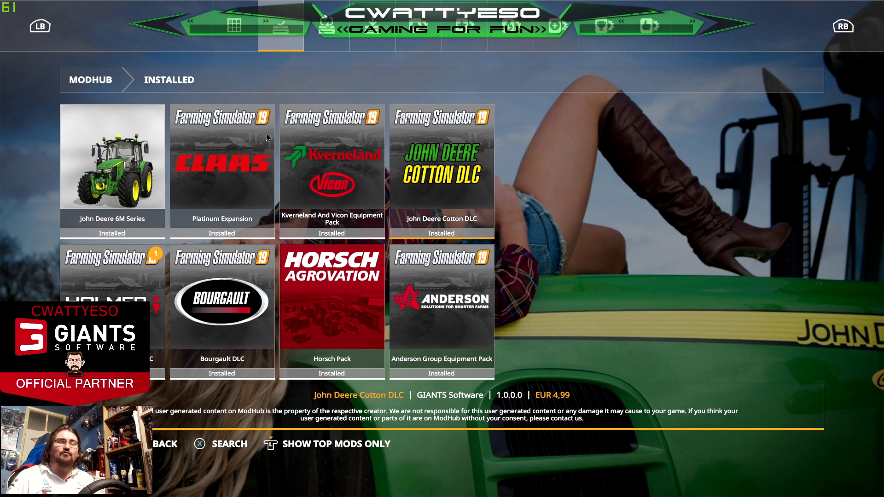
{"action": "key", "text": "Left"}
{"action": "key", "text": "Left"}
{"action": "key", "text": "Left"}
{"action": "key", "text": "Down"}
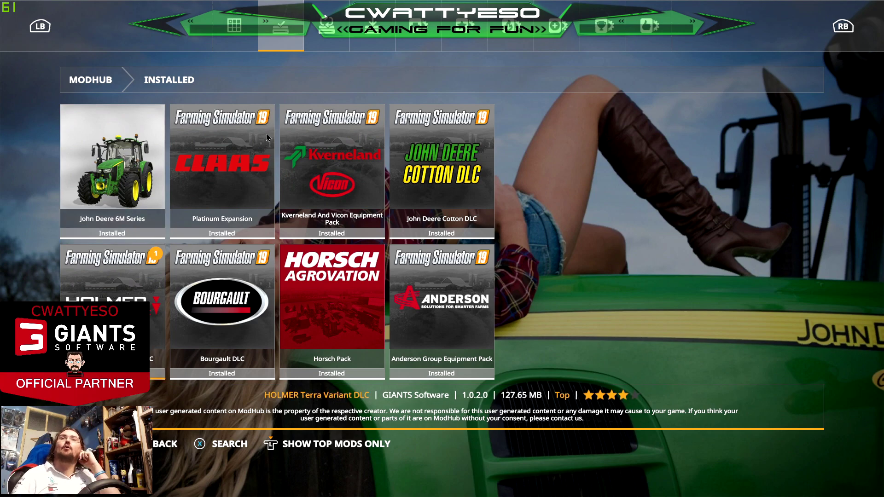
{"action": "key", "text": "Up"}
{"action": "key", "text": "Right"}
{"action": "key", "text": "Right"}
{"action": "key", "text": "Down"}
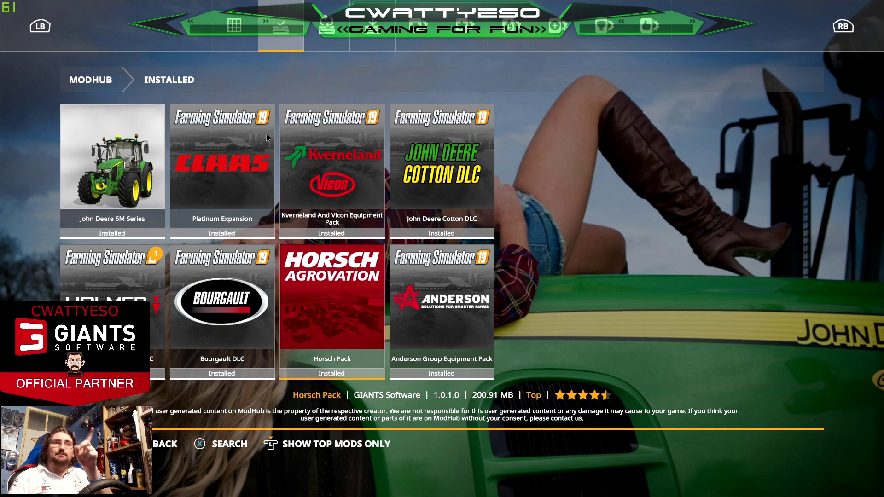
{"action": "key", "text": "Right"}
{"action": "key", "text": "Left"}
{"action": "key", "text": "Left"}
{"action": "key", "text": "Left"}
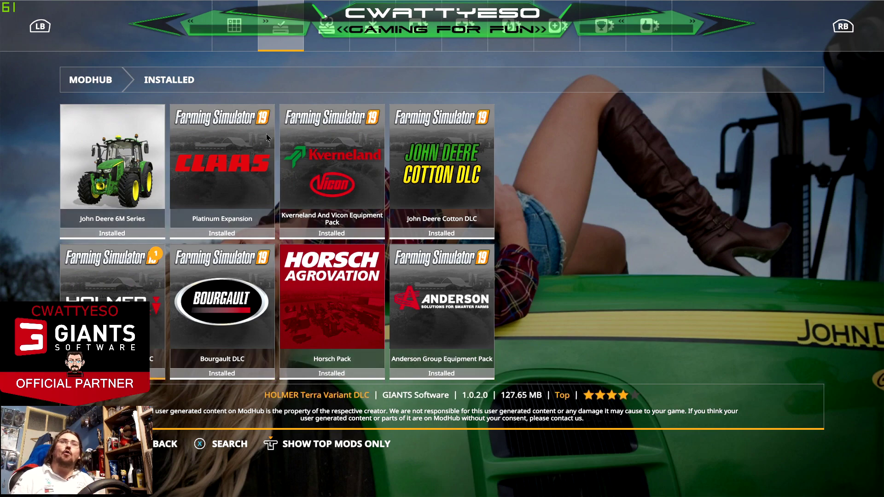
Cycle through the updates, available DLC and best-rated pages back to the ModHub category overview.
{"action": "key", "text": "e"}
{"action": "key", "text": "e"}
{"action": "key", "text": "e"}
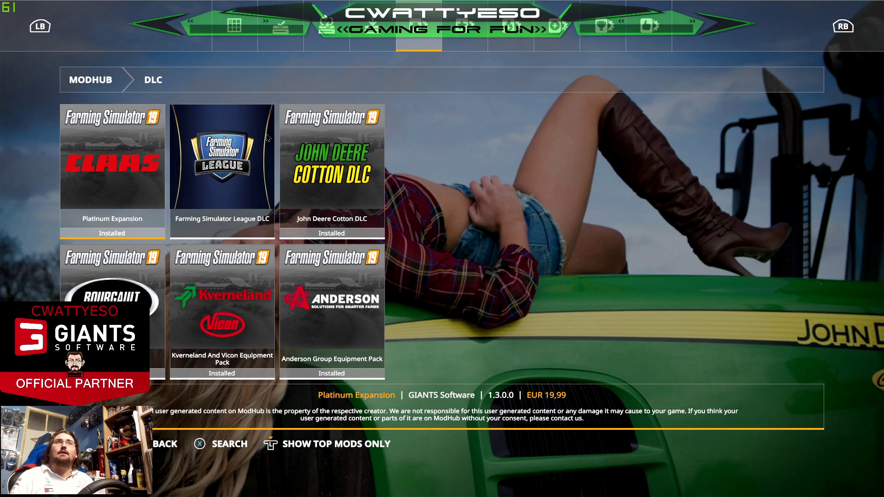
{"action": "key", "text": "e"}
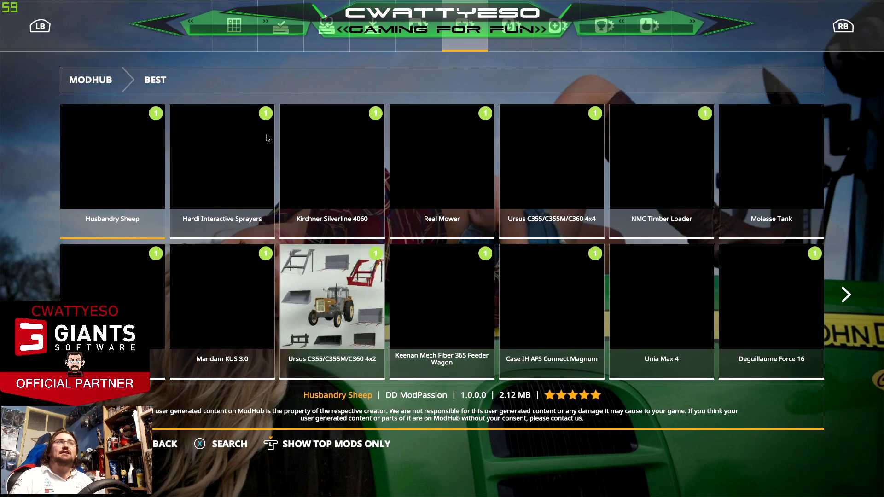
{"action": "key", "text": "e"}
{"action": "key", "text": "e"}
{"action": "key", "text": "e"}
{"action": "key", "text": "e"}
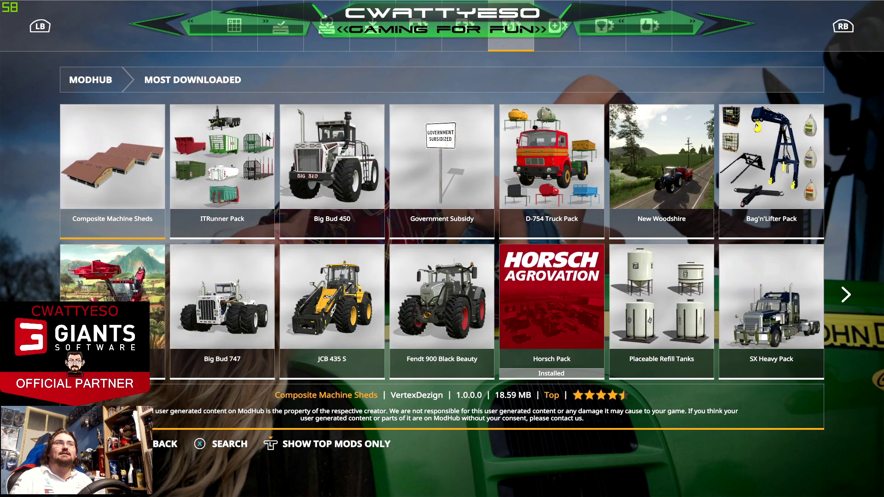
{"action": "key", "text": "e"}
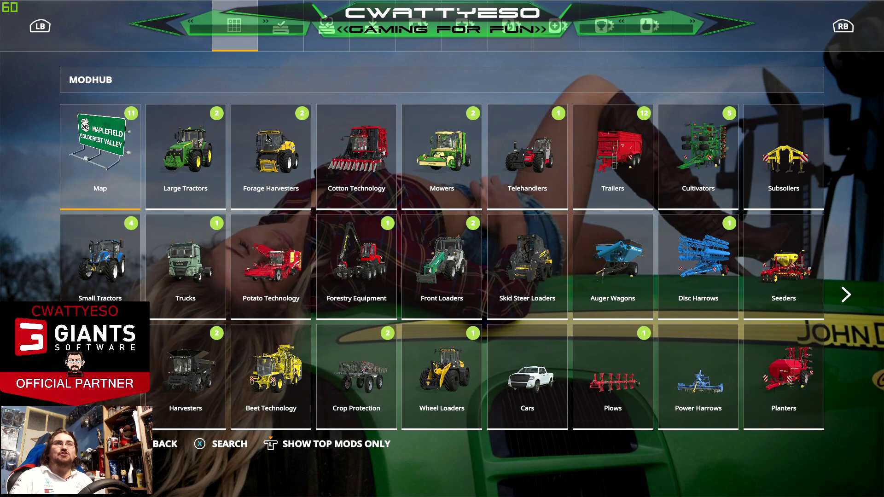
{"action": "key", "text": "e"}
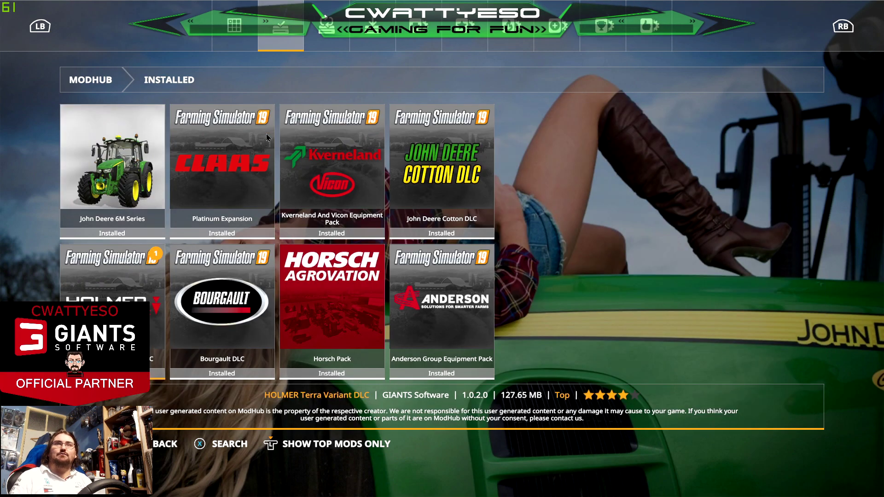